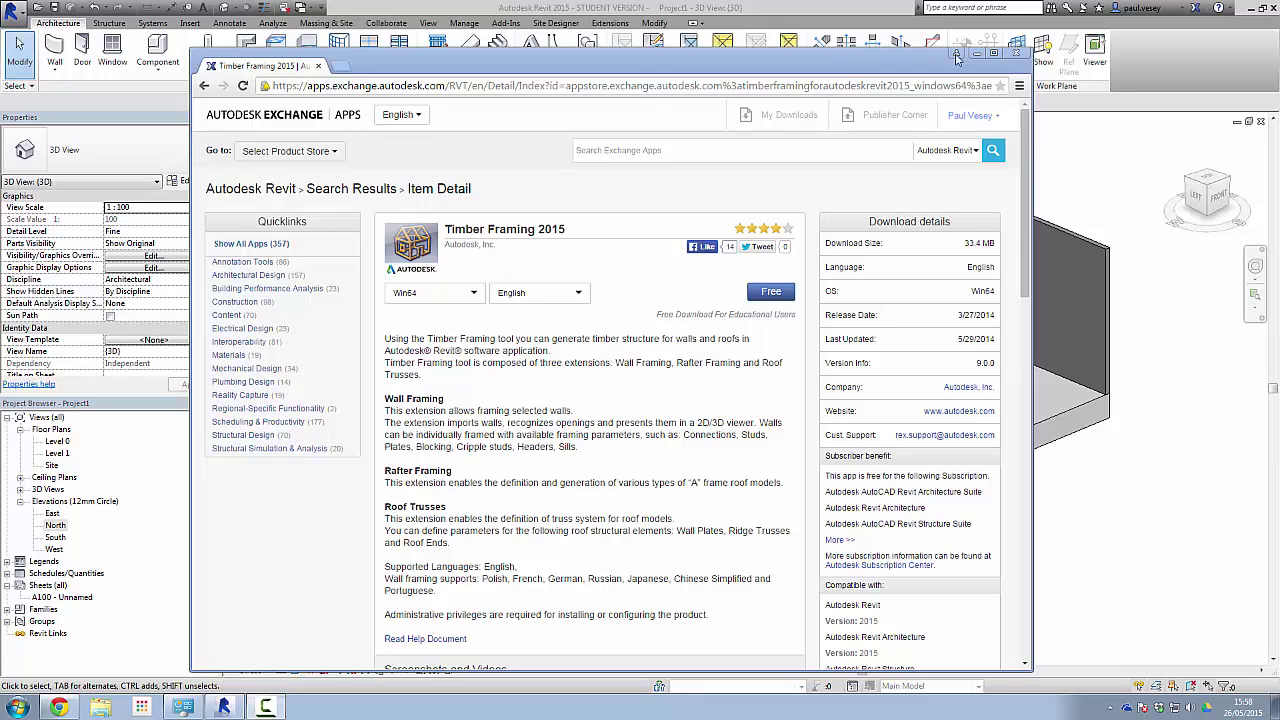
Close the Exchange Apps page and select the long wall with the light door.
{"action": "left_click", "coordinate": [1017, 52]}
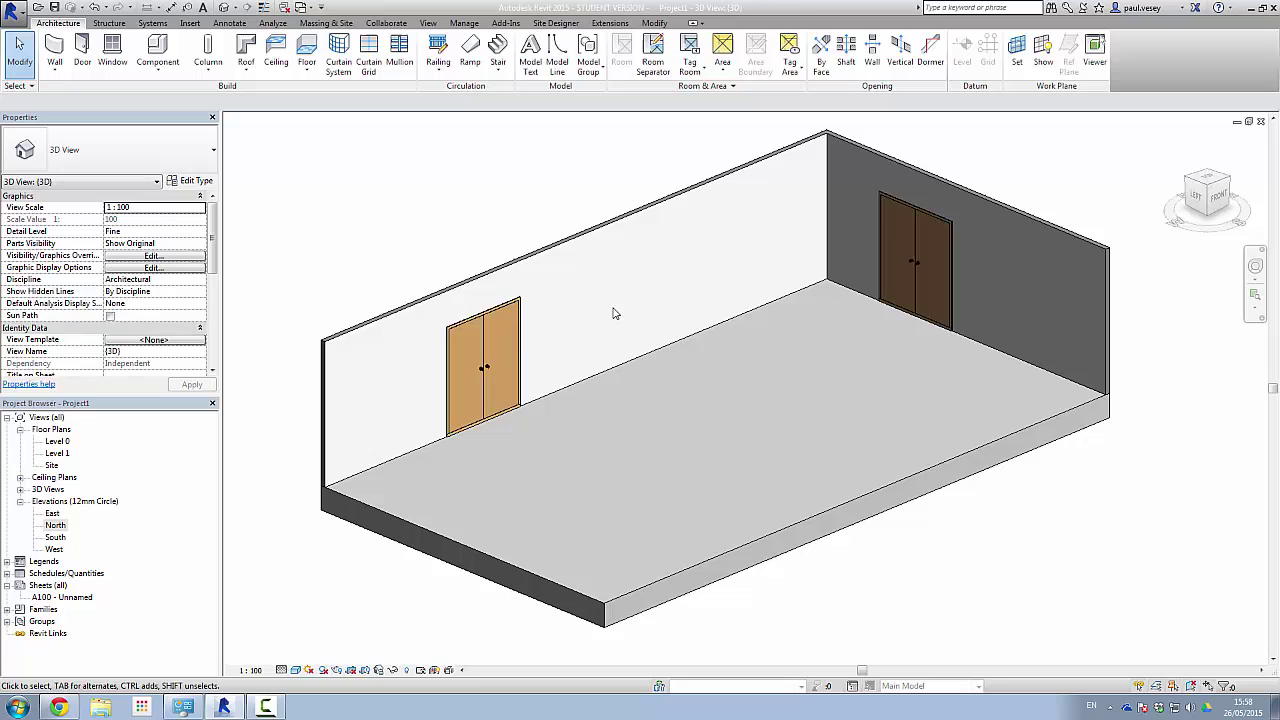
{"action": "left_click", "coordinate": [338, 352]}
{"action": "left_click", "coordinate": [993, 200]}
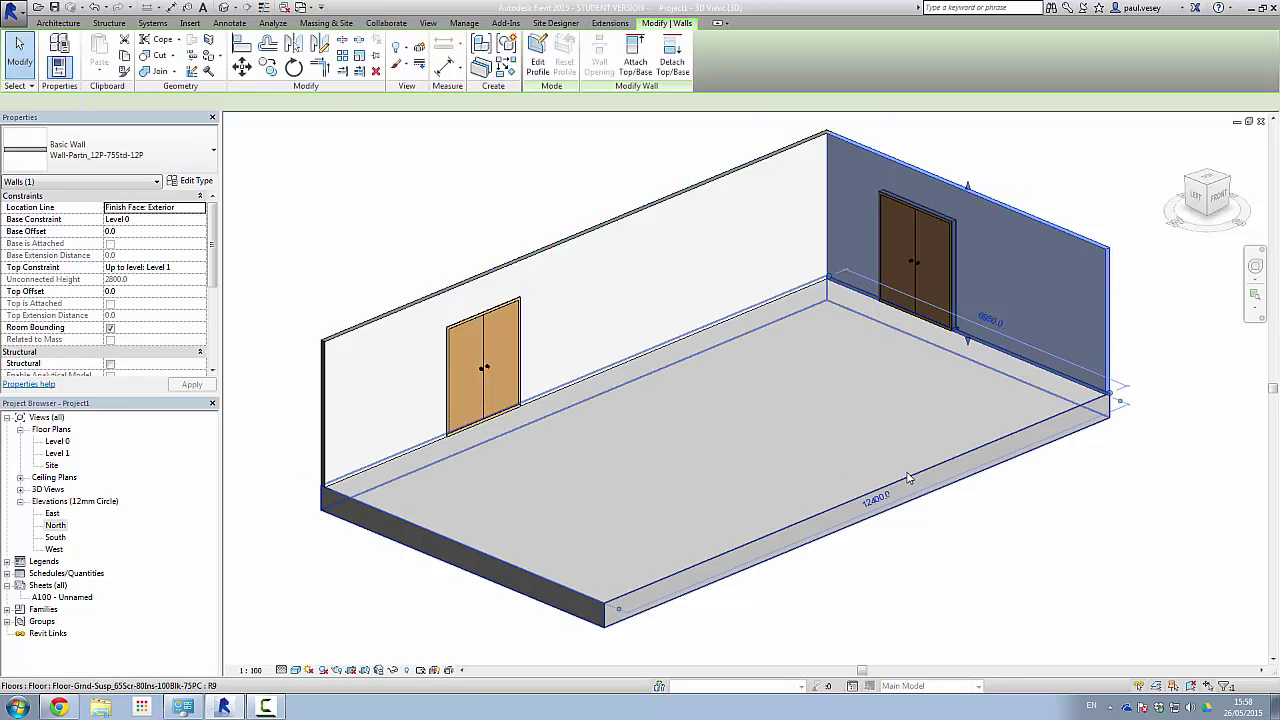
{"action": "key", "text": "Escape"}
{"action": "left_click", "coordinate": [752, 449]}
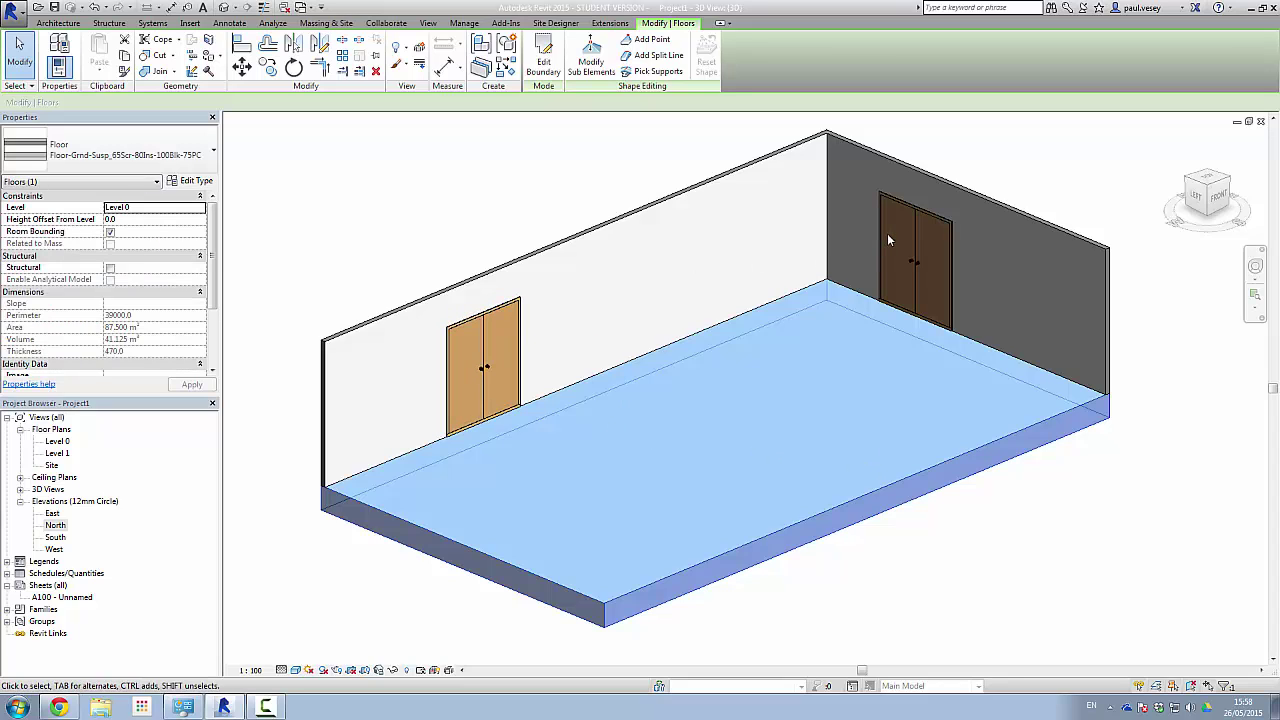
{"action": "left_click", "coordinate": [595, 258]}
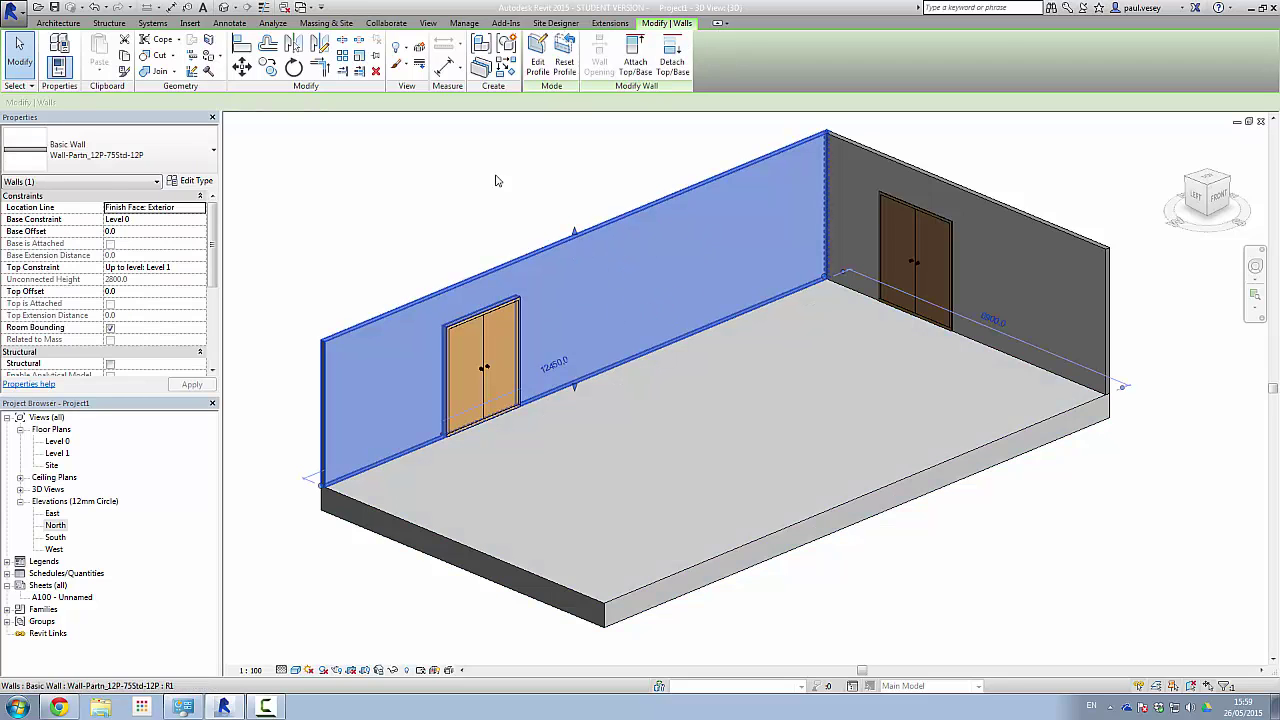
{"action": "left_click", "coordinate": [472, 242]}
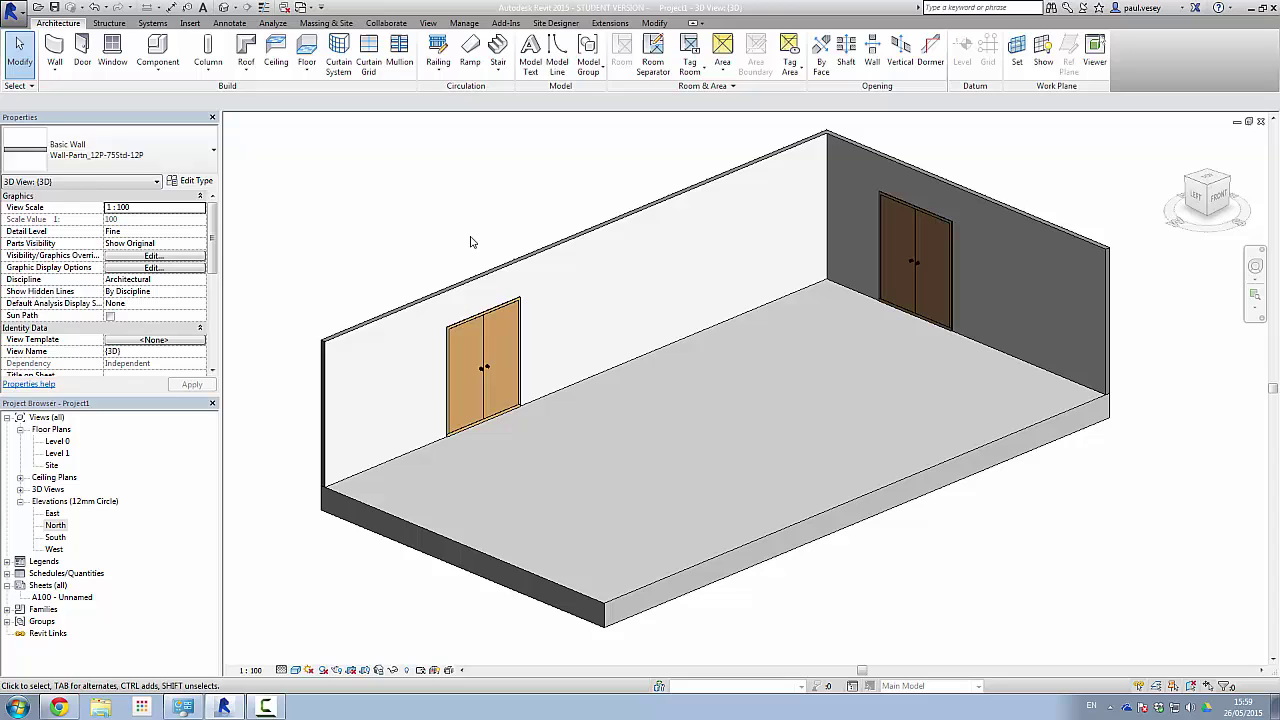
{"action": "left_click", "coordinate": [740, 172]}
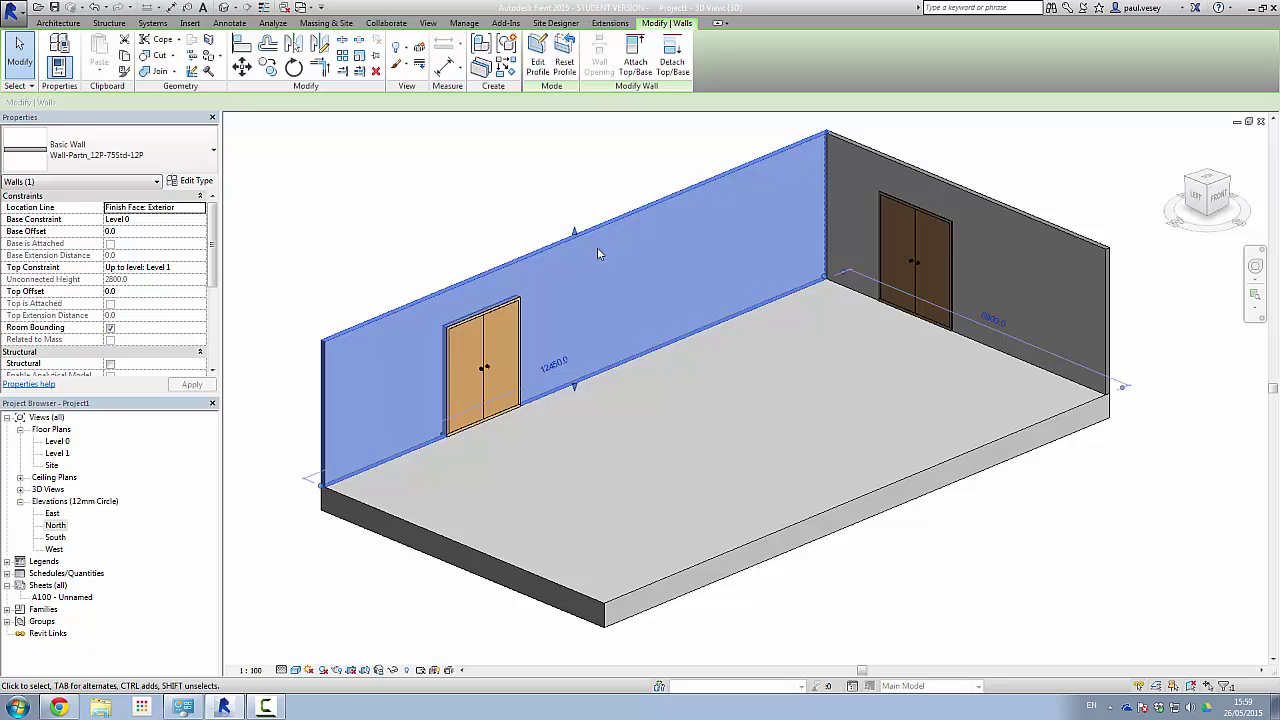
Draw a rectangular window opening, about 1500 × 1200 mm, into the long wall's profile beside the door.
{"action": "left_click", "coordinate": [538, 62]}
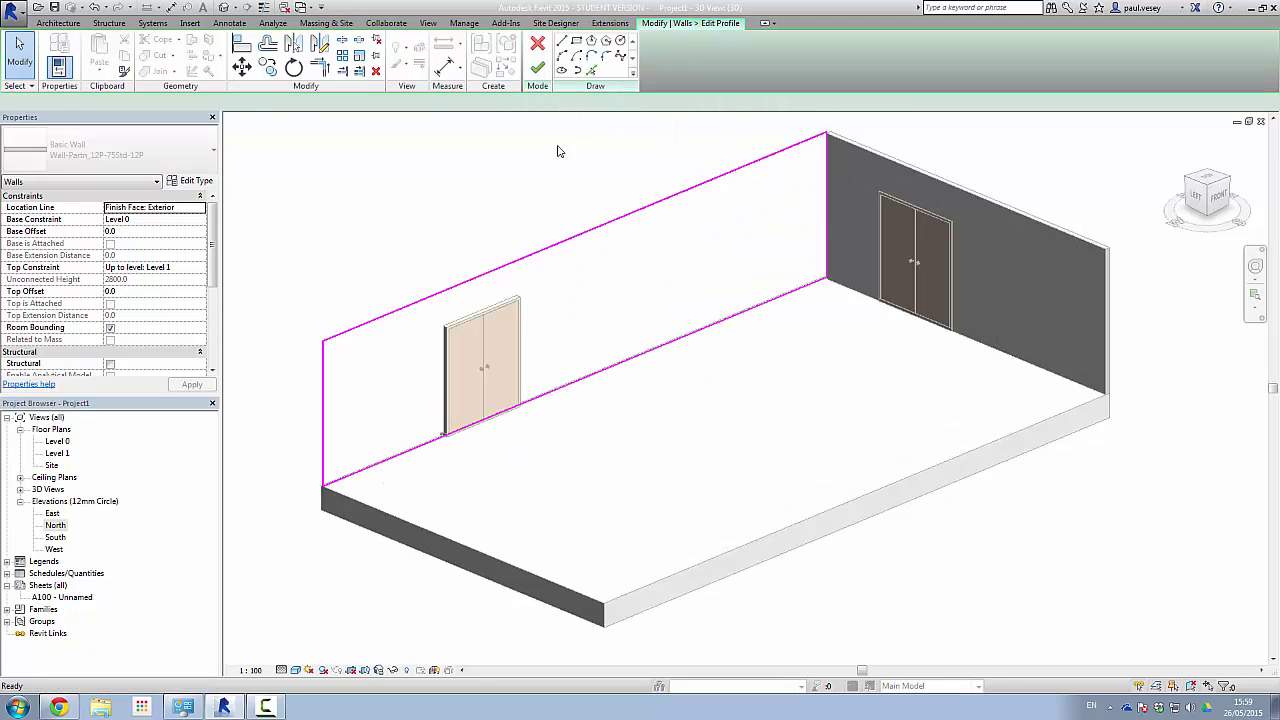
{"action": "left_click", "coordinate": [577, 44]}
{"action": "left_click", "coordinate": [609, 253]}
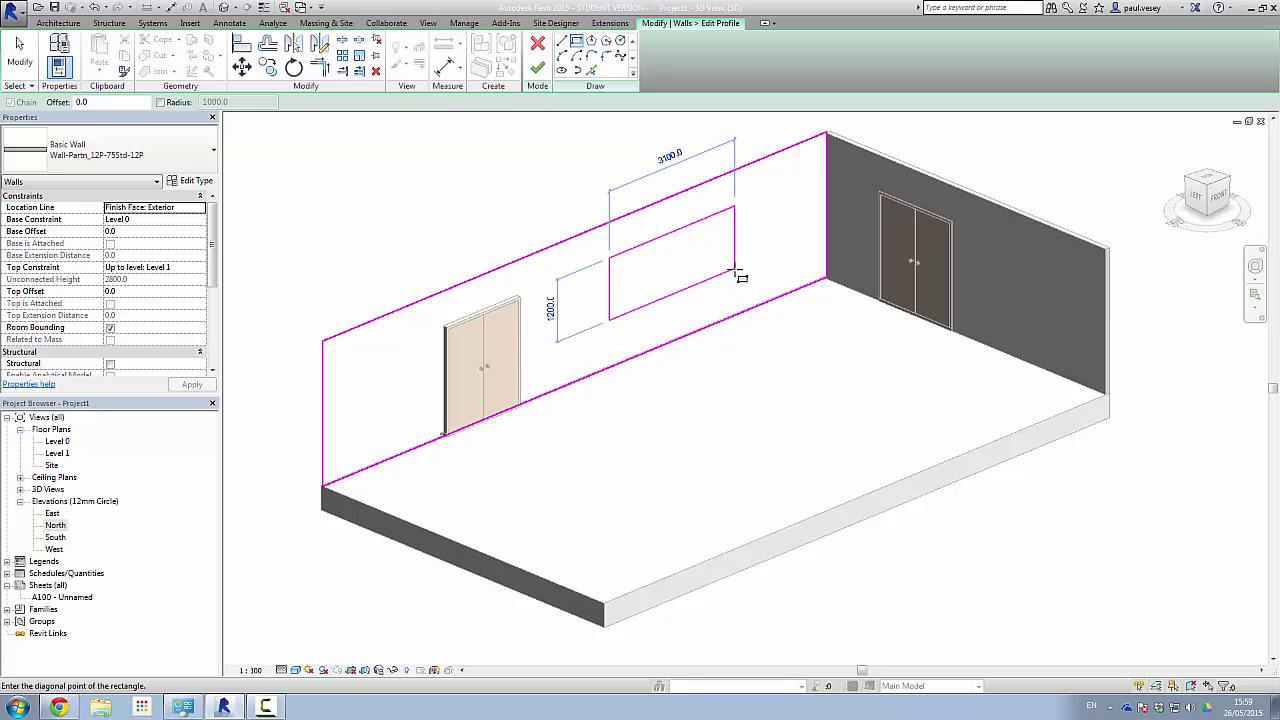
{"action": "left_click", "coordinate": [671, 296]}
{"action": "left_click", "coordinate": [537, 67]}
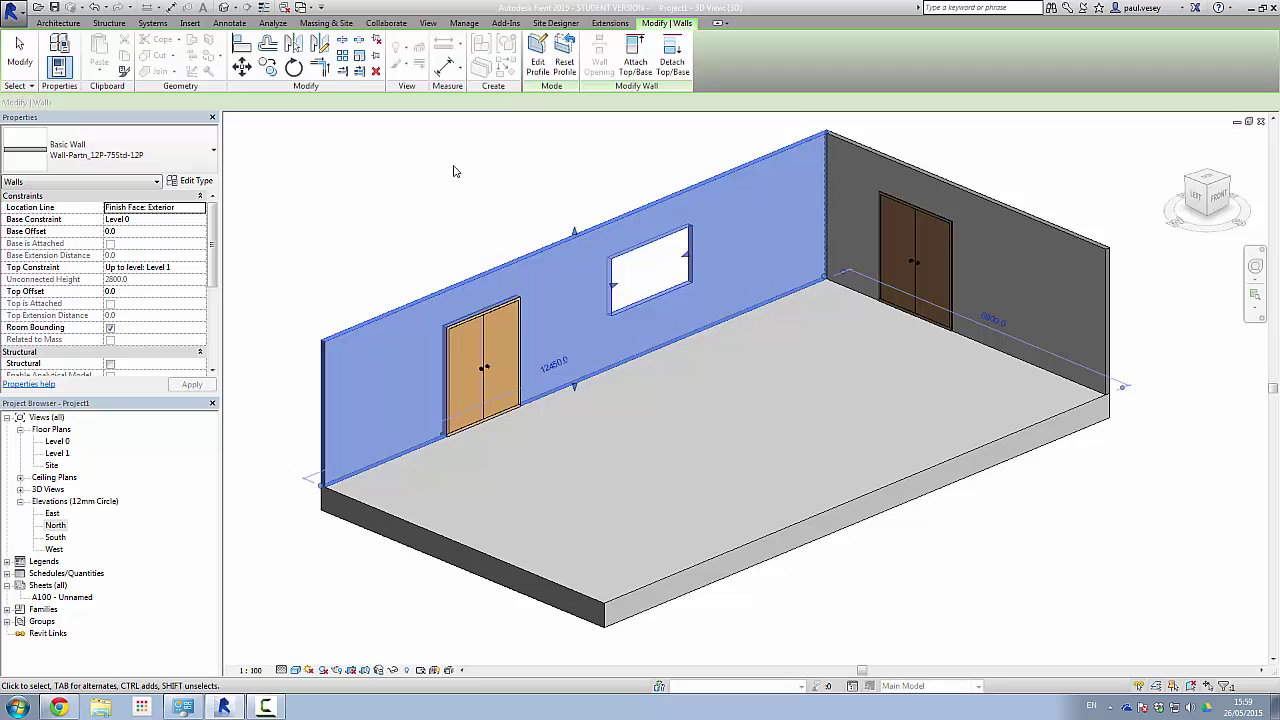
{"action": "left_click", "coordinate": [578, 176]}
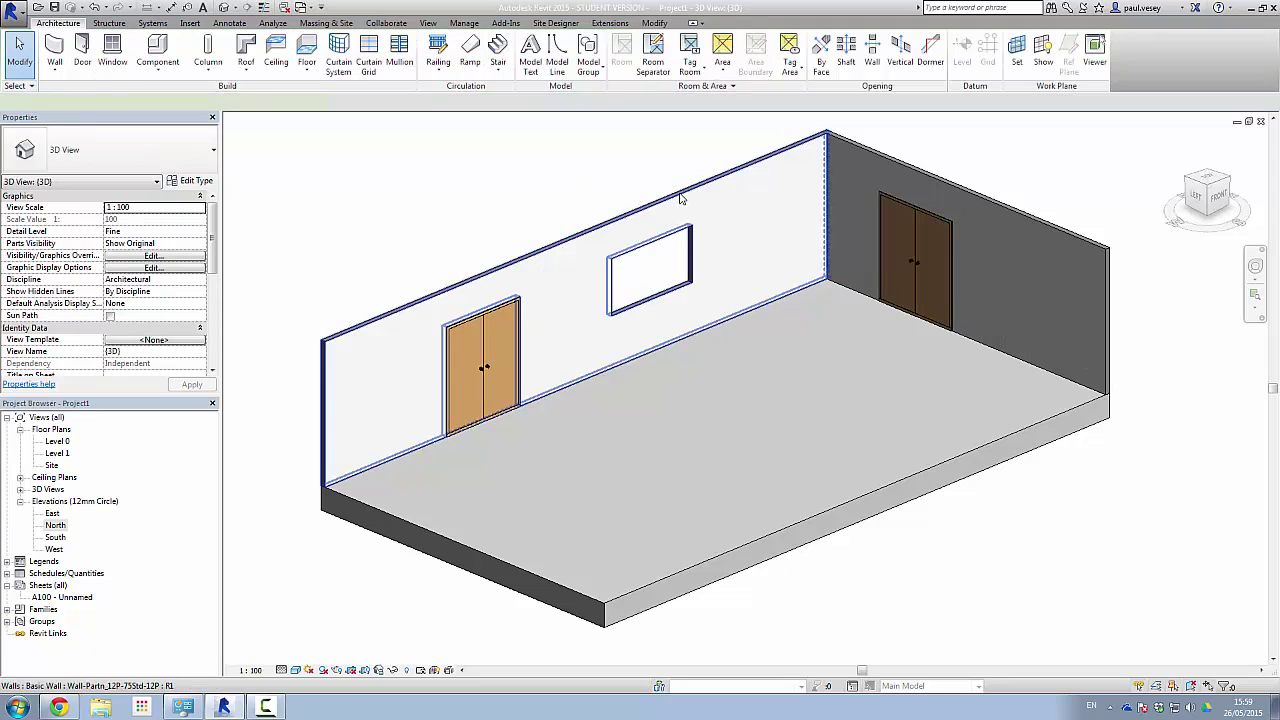
Select the long wall and back wall, then launch Extensions > Modeling > Wood Framing Walls.
{"action": "left_click", "coordinate": [700, 215]}
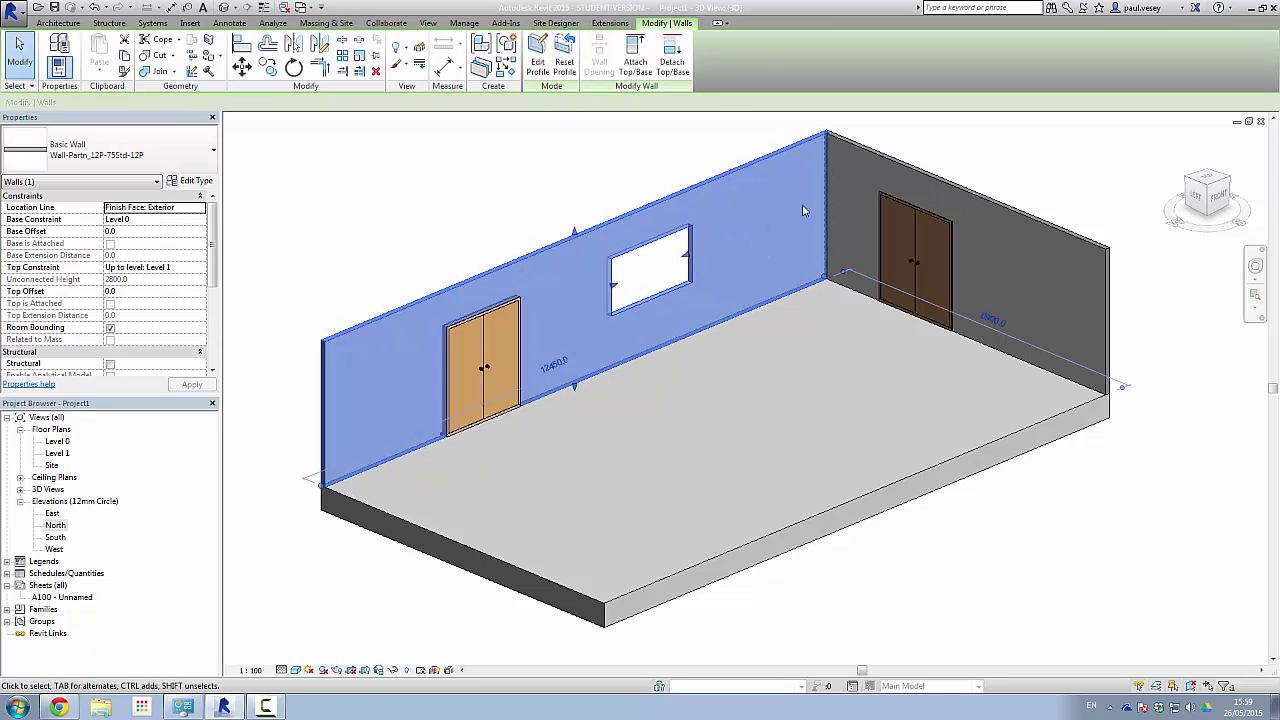
{"action": "left_click", "coordinate": [875, 151], "text": "ctrl"}
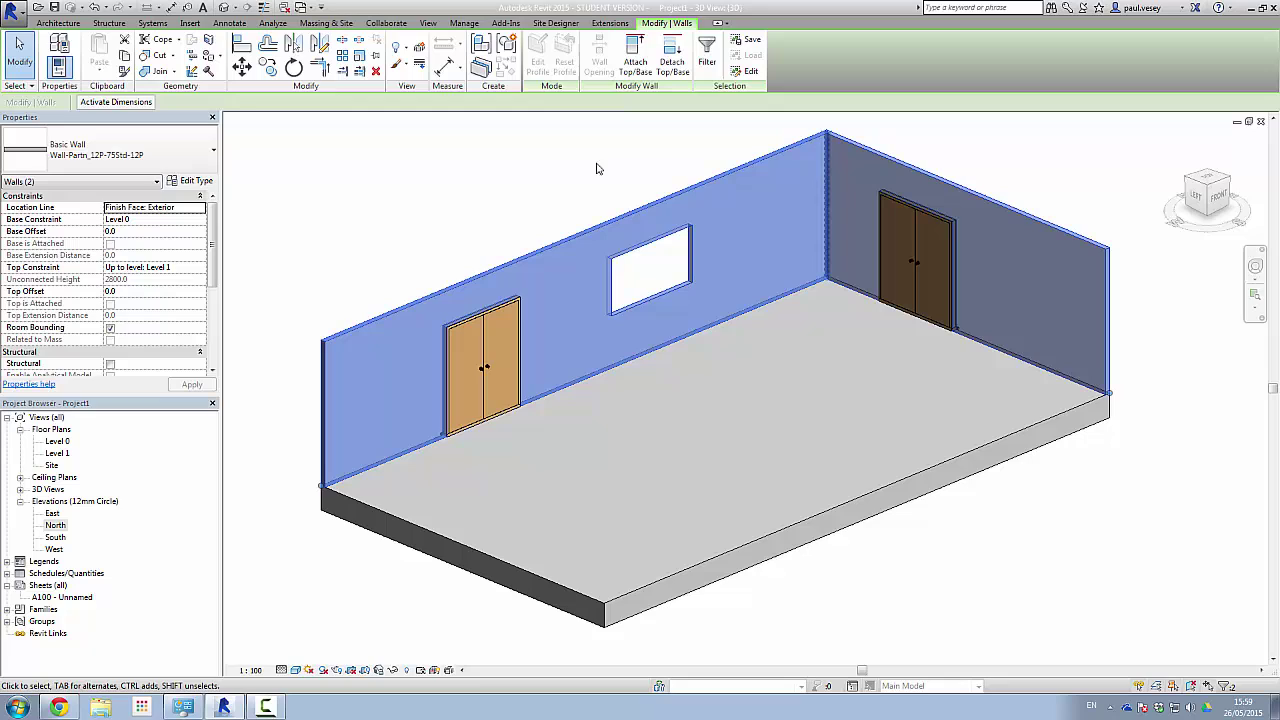
{"action": "left_click", "coordinate": [609, 24]}
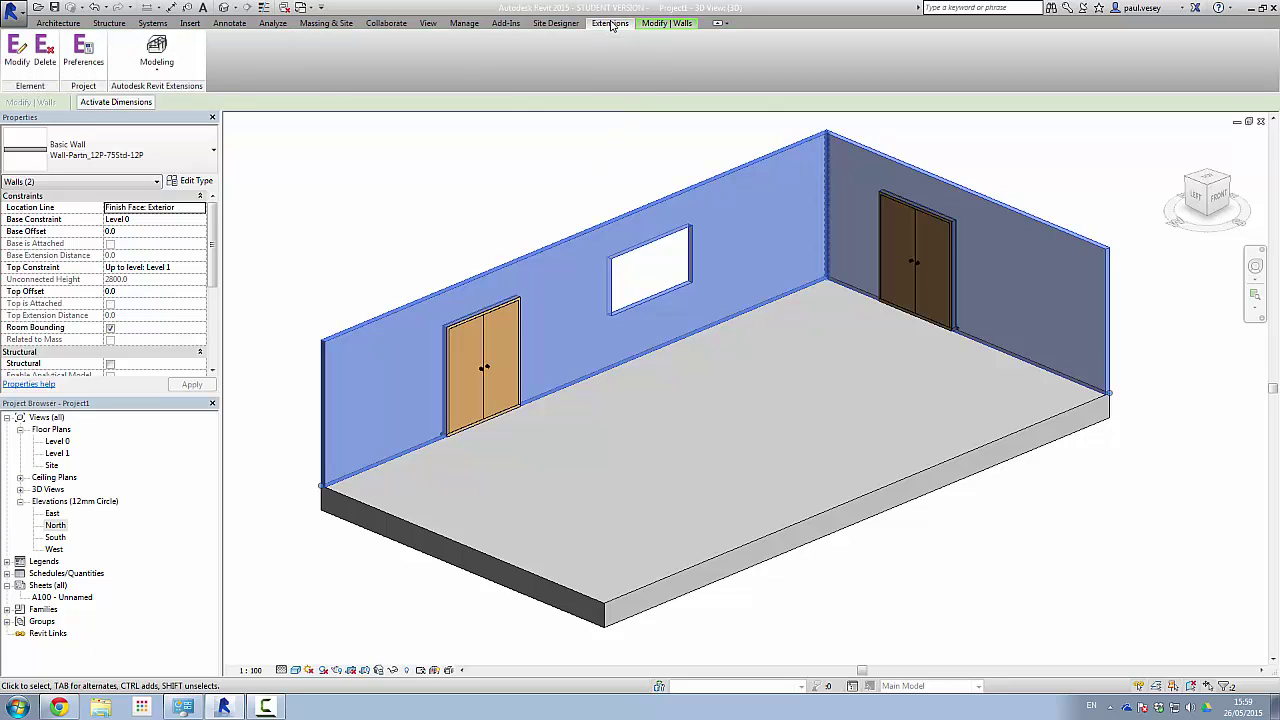
{"action": "left_click", "coordinate": [157, 60]}
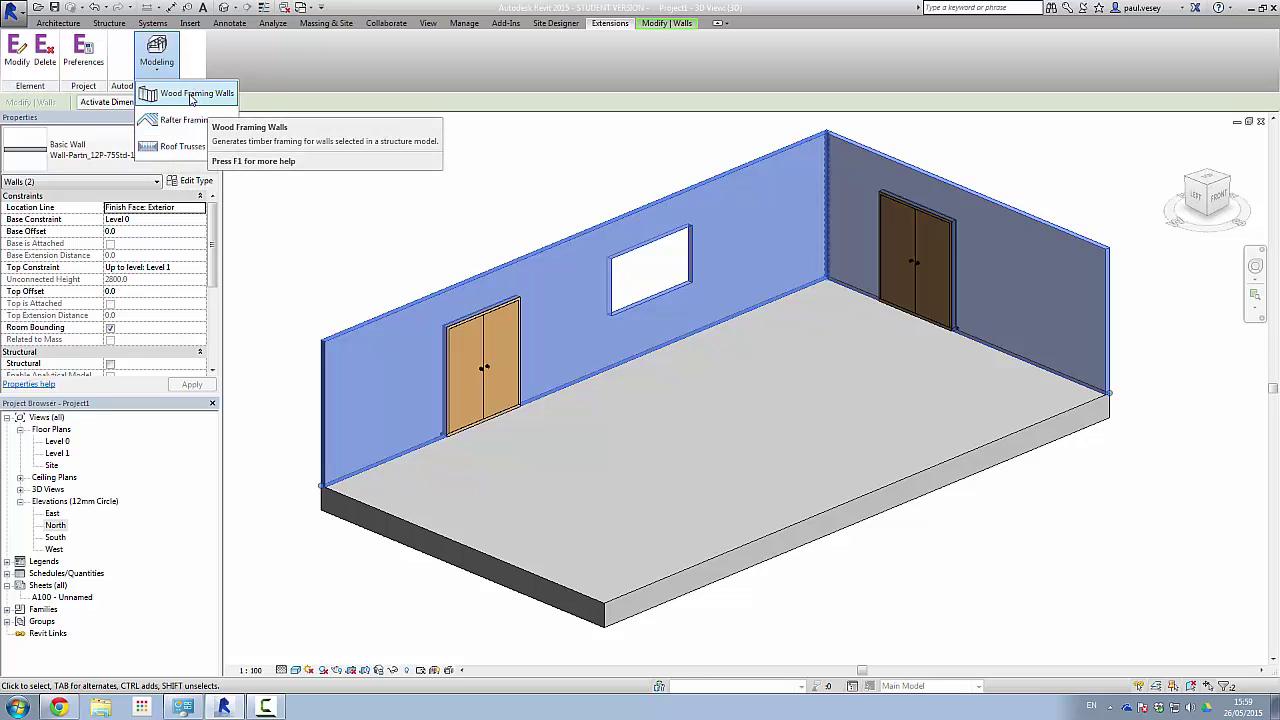
{"action": "left_click", "coordinate": [192, 98]}
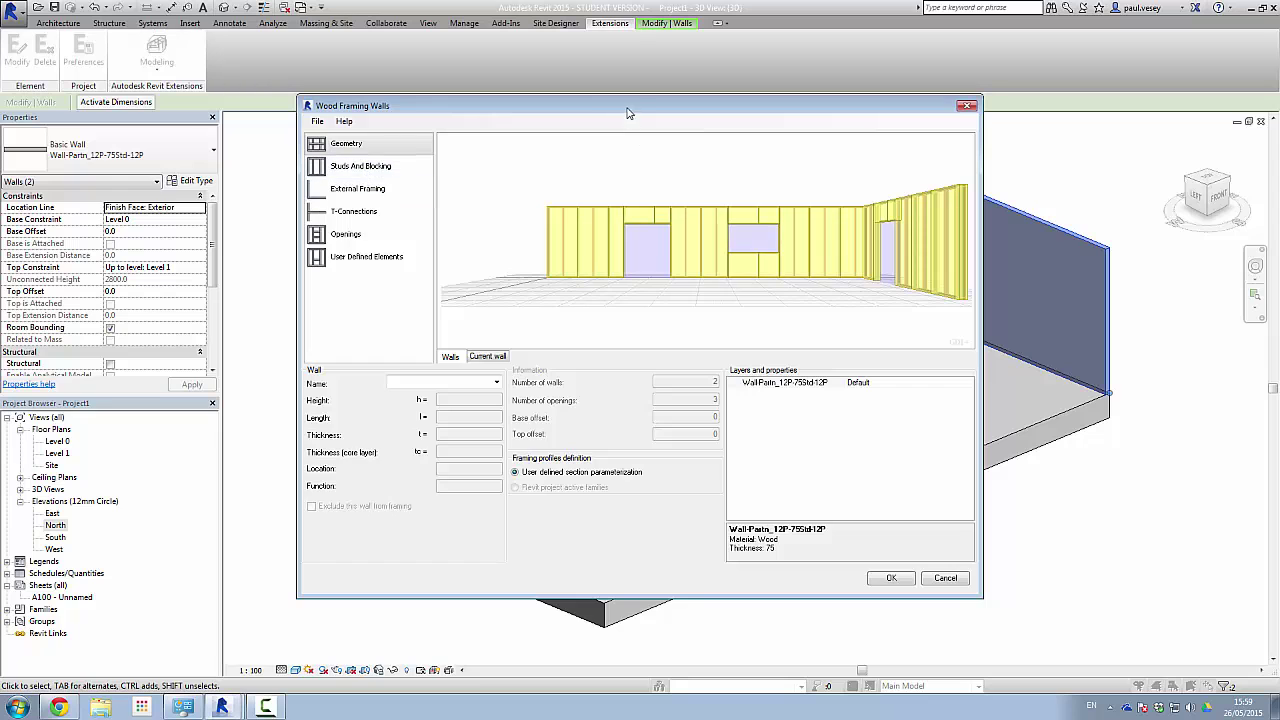
Move the Wood Framing Walls dialog up-left and rotate its preview into perspective.
{"action": "left_click_drag", "start_coordinate": [623, 106], "coordinate": [545, 64]}
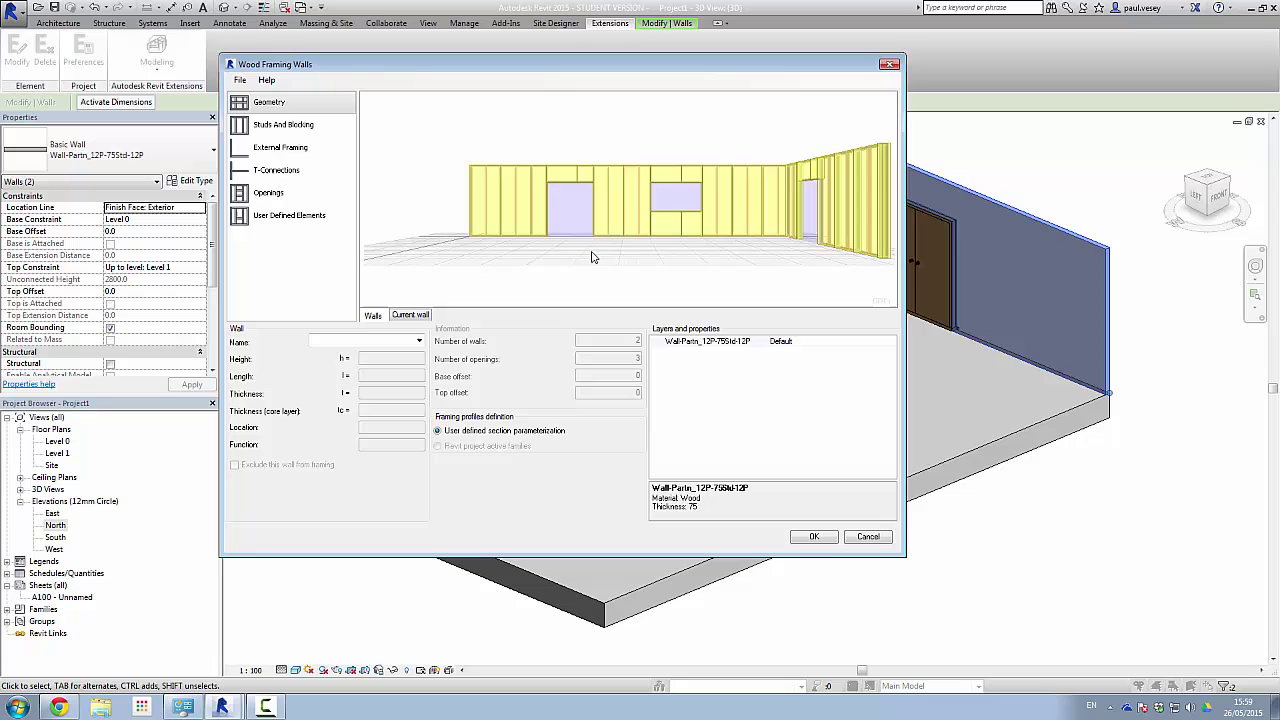
{"action": "left_click_drag", "start_coordinate": [594, 259], "coordinate": [677, 275]}
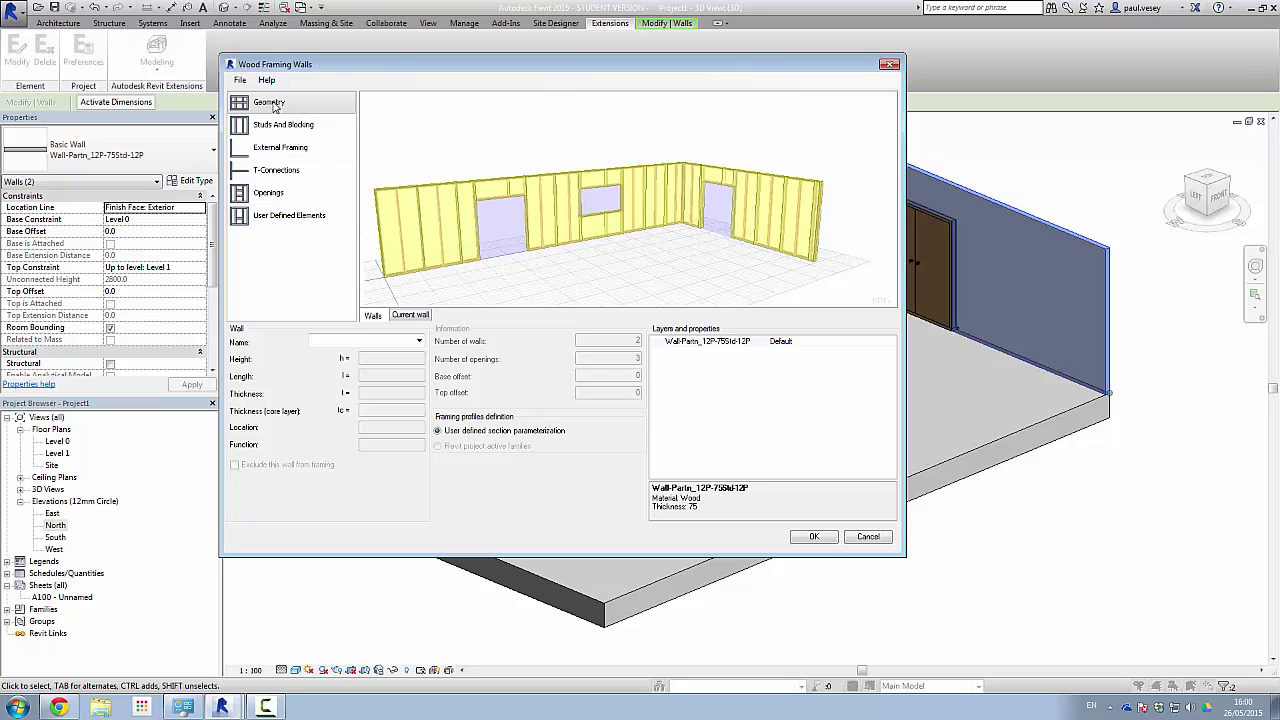
Inspect each wall in the elevation and 3D previews, then show the Studs And Blocking page.
{"action": "left_click", "coordinate": [406, 318]}
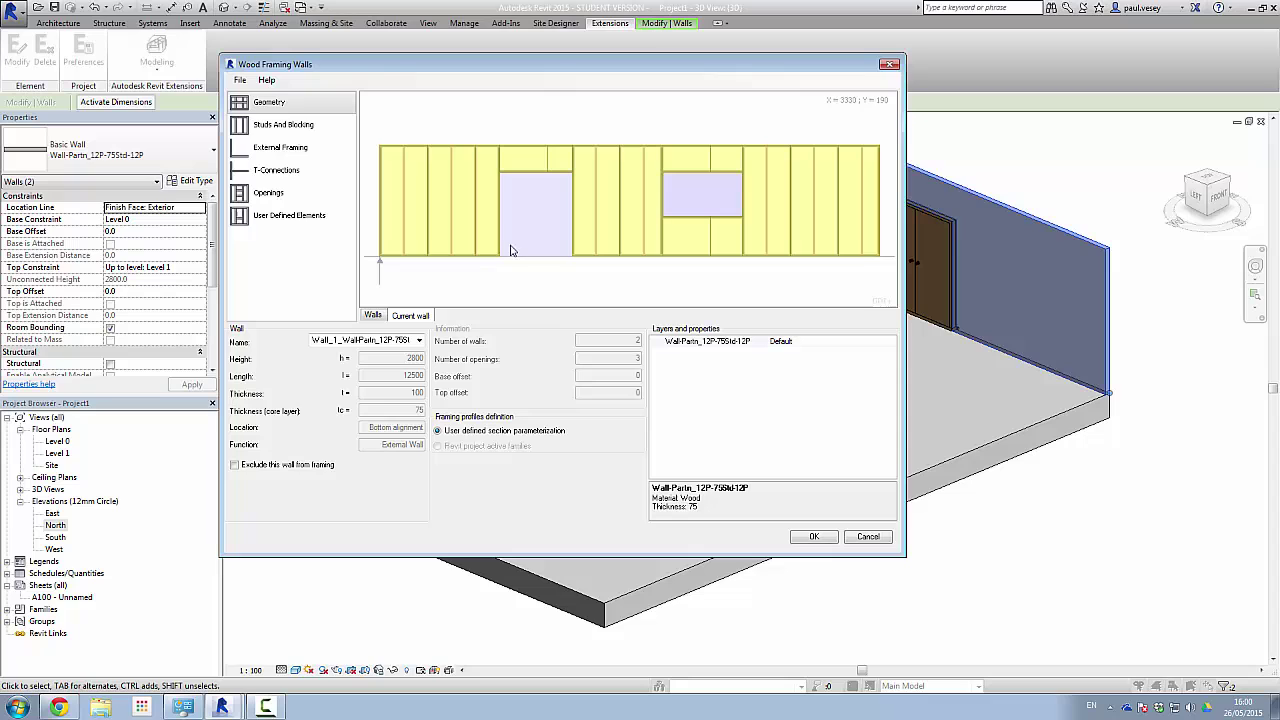
{"action": "left_click", "coordinate": [373, 316]}
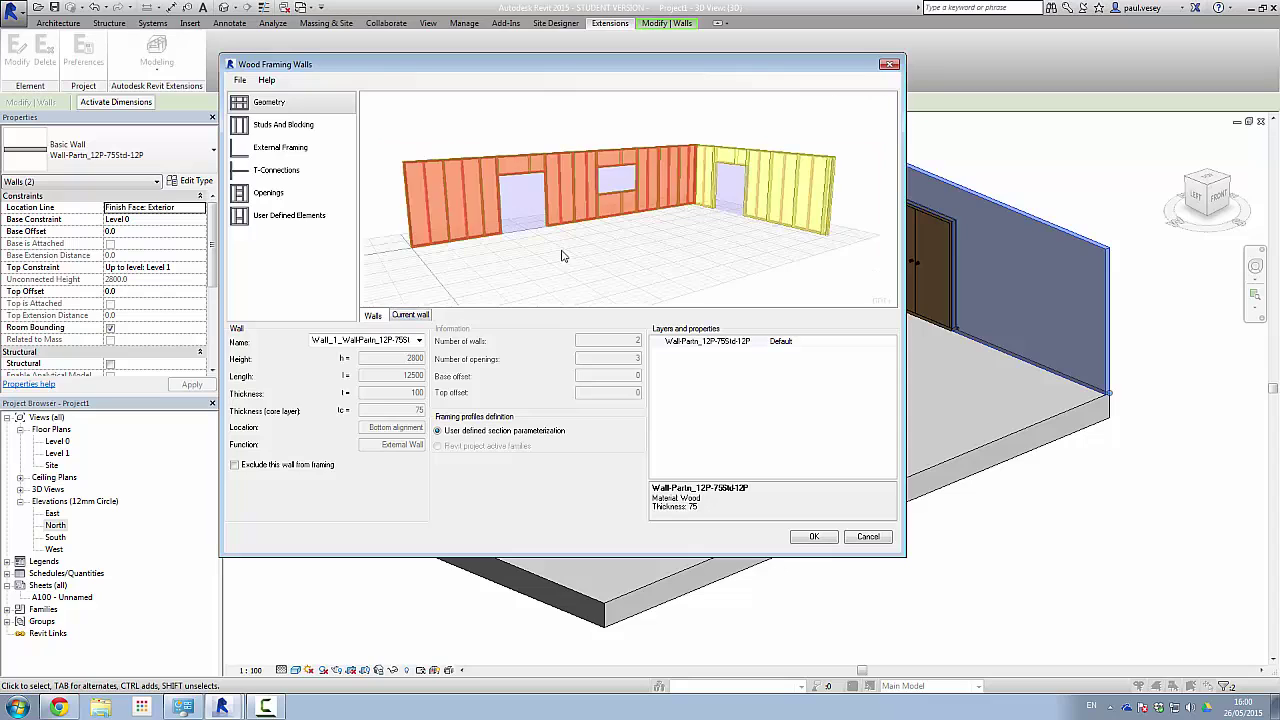
{"action": "left_click", "coordinate": [728, 160]}
{"action": "left_click", "coordinate": [652, 163]}
{"action": "left_click", "coordinate": [752, 160]}
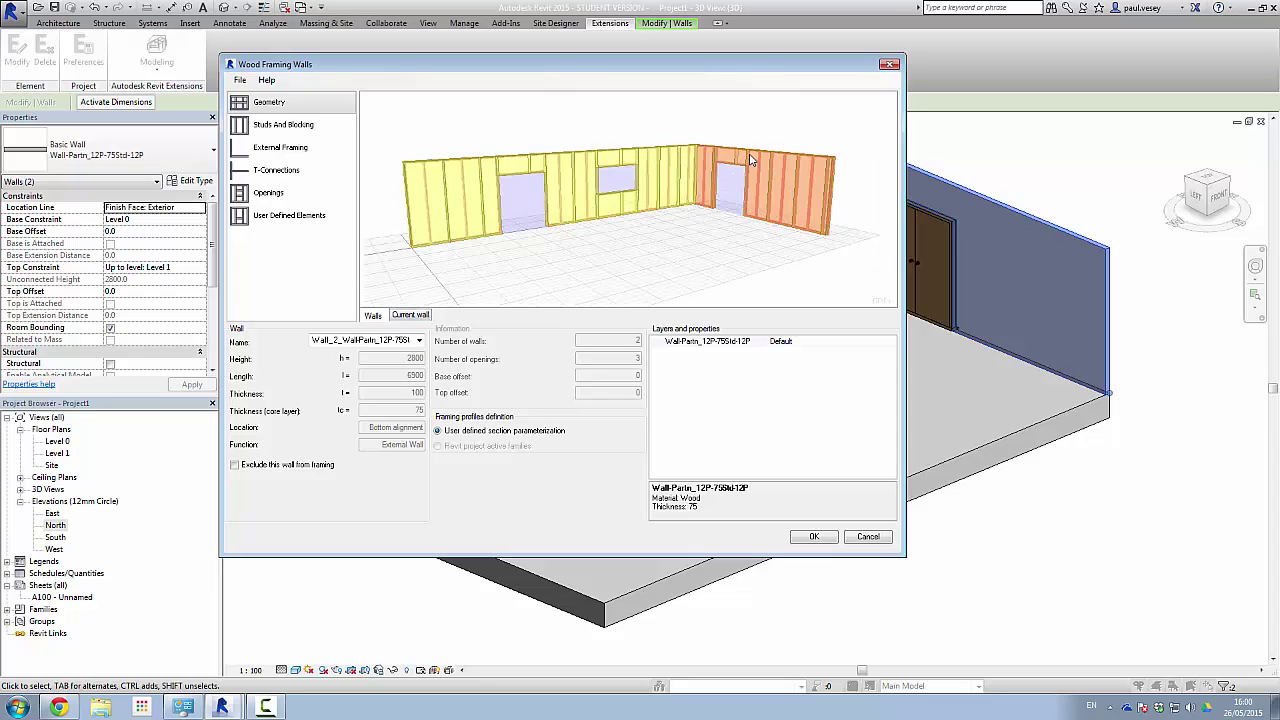
{"action": "left_click", "coordinate": [470, 215]}
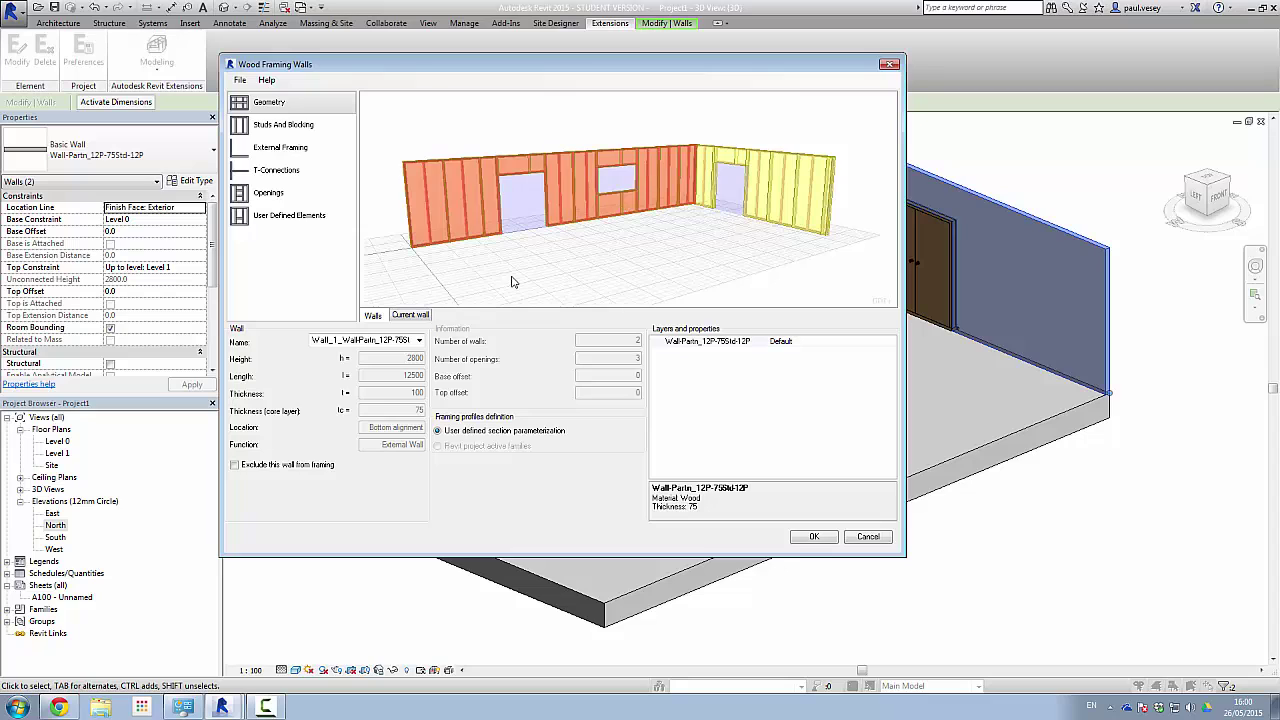
{"action": "left_click", "coordinate": [409, 317]}
{"action": "left_click", "coordinate": [372, 315]}
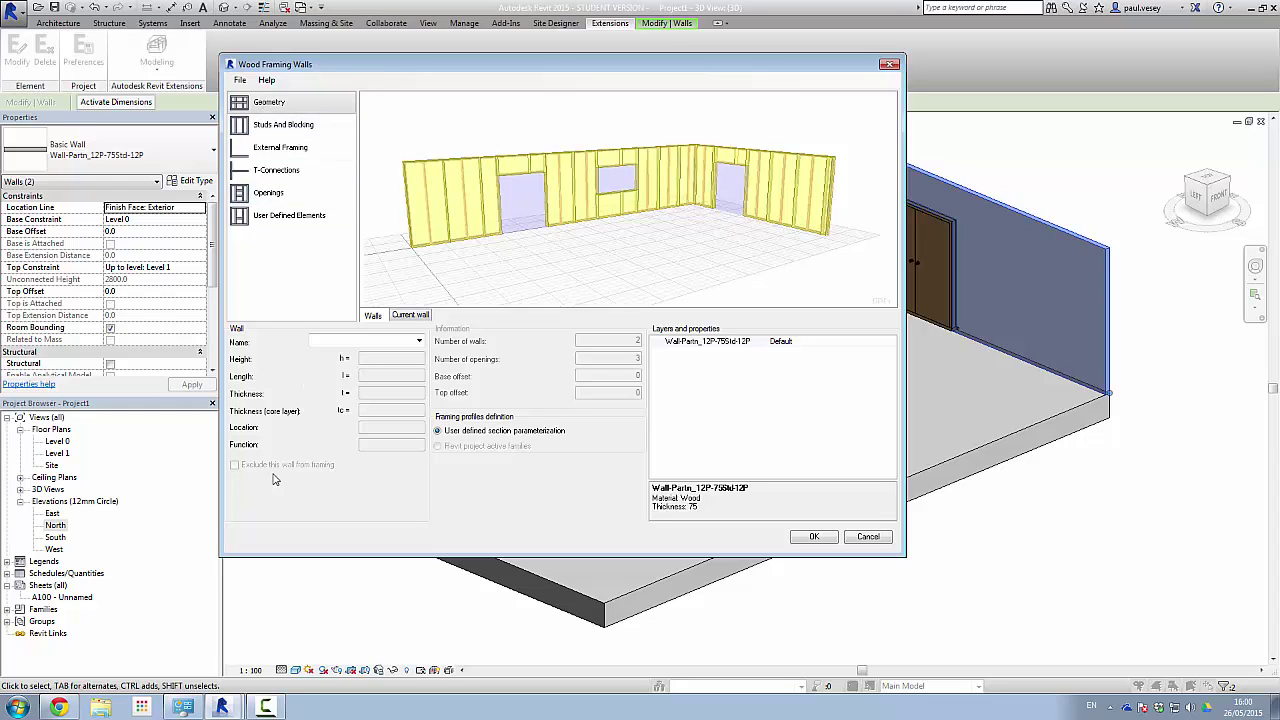
{"action": "left_click", "coordinate": [419, 341]}
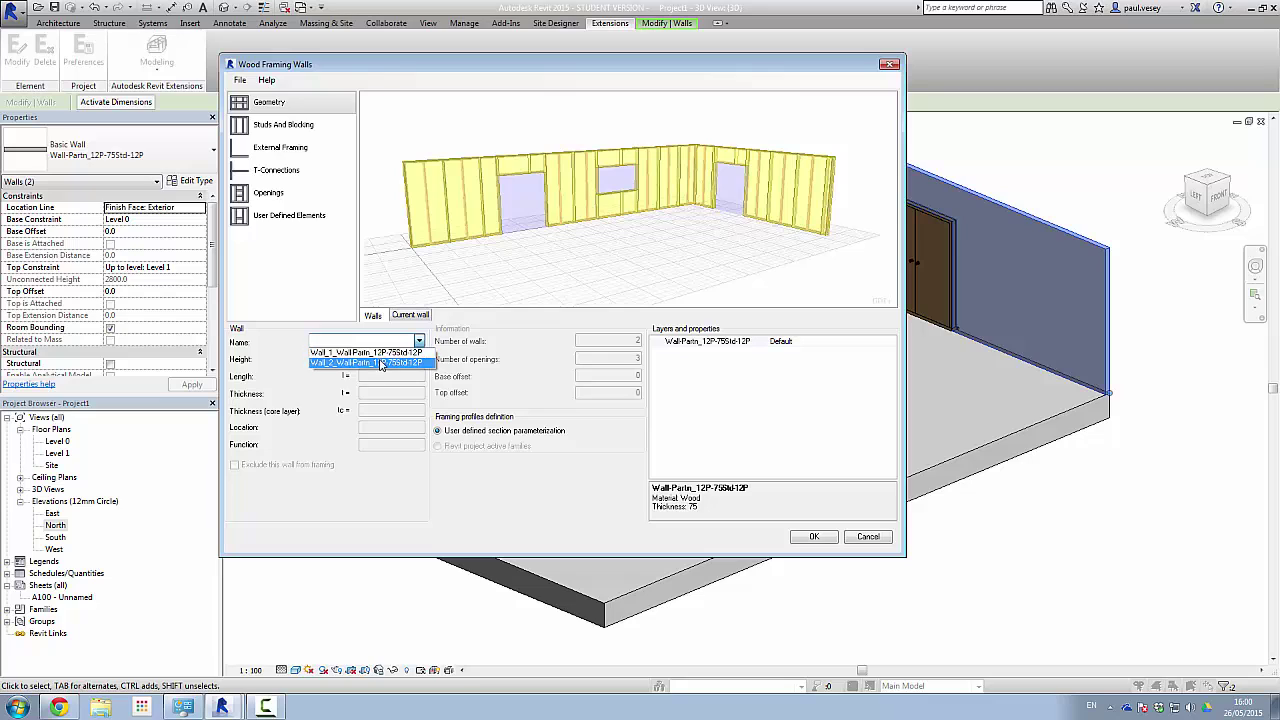
{"action": "left_click", "coordinate": [260, 370]}
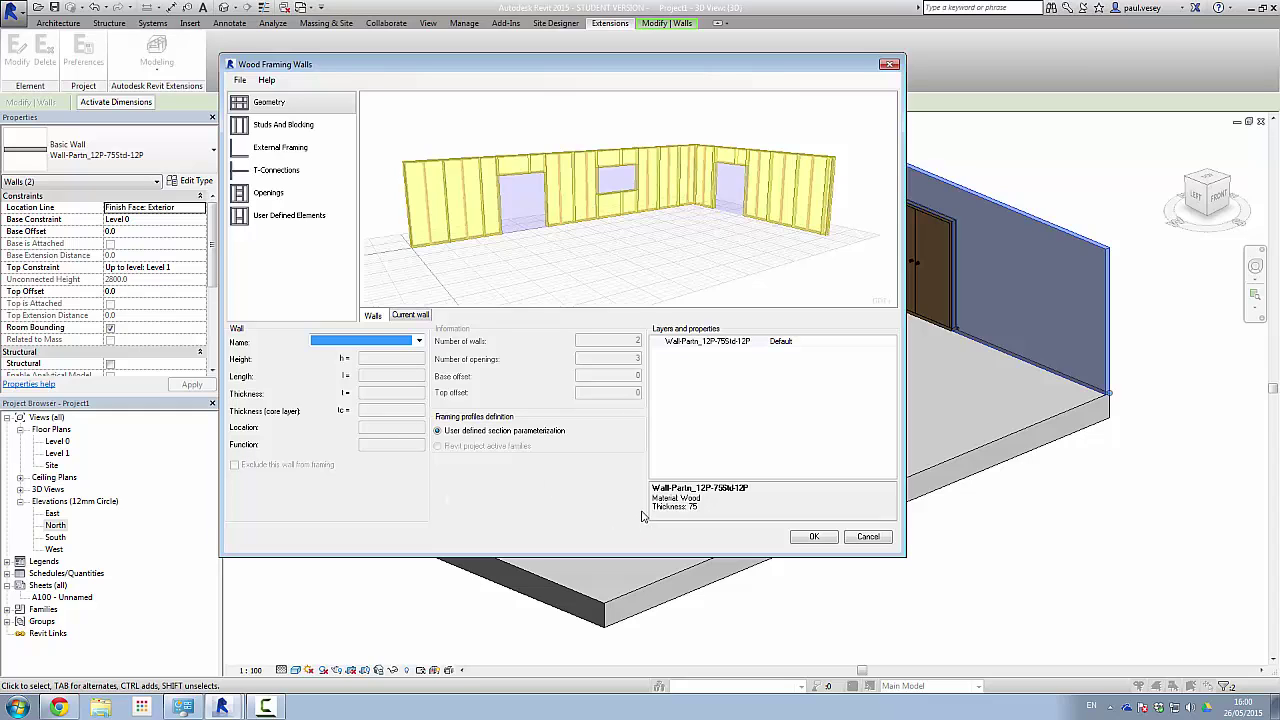
{"action": "left_click", "coordinate": [268, 128]}
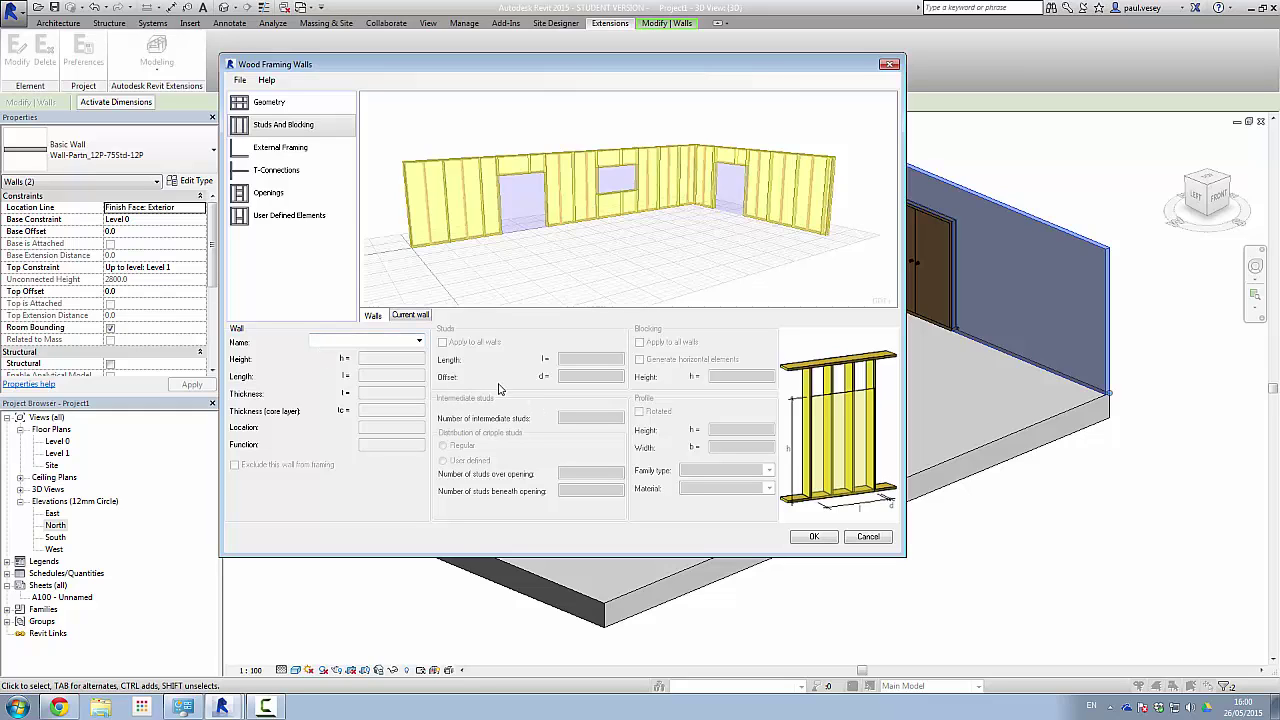
Choose Wall_1 and tick Apply to all walls for both studs and blocking.
{"action": "left_click", "coordinate": [419, 341]}
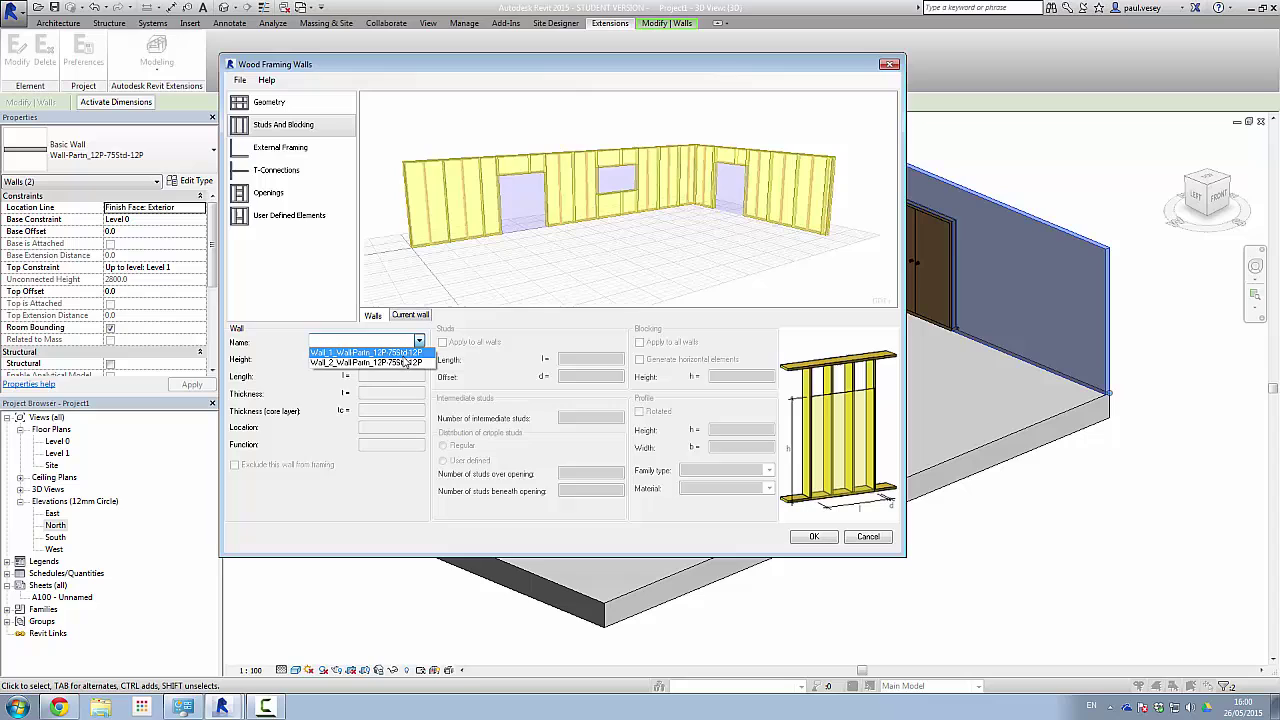
{"action": "left_click", "coordinate": [400, 356]}
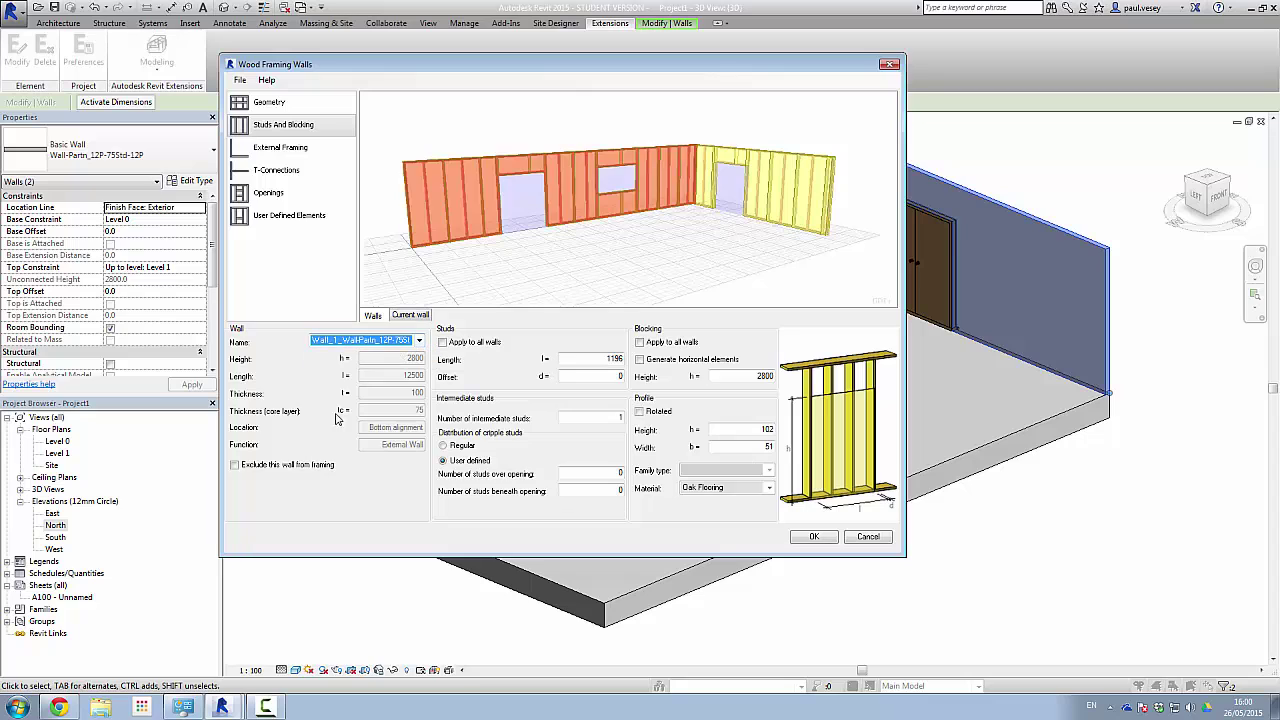
{"action": "left_click", "coordinate": [445, 345]}
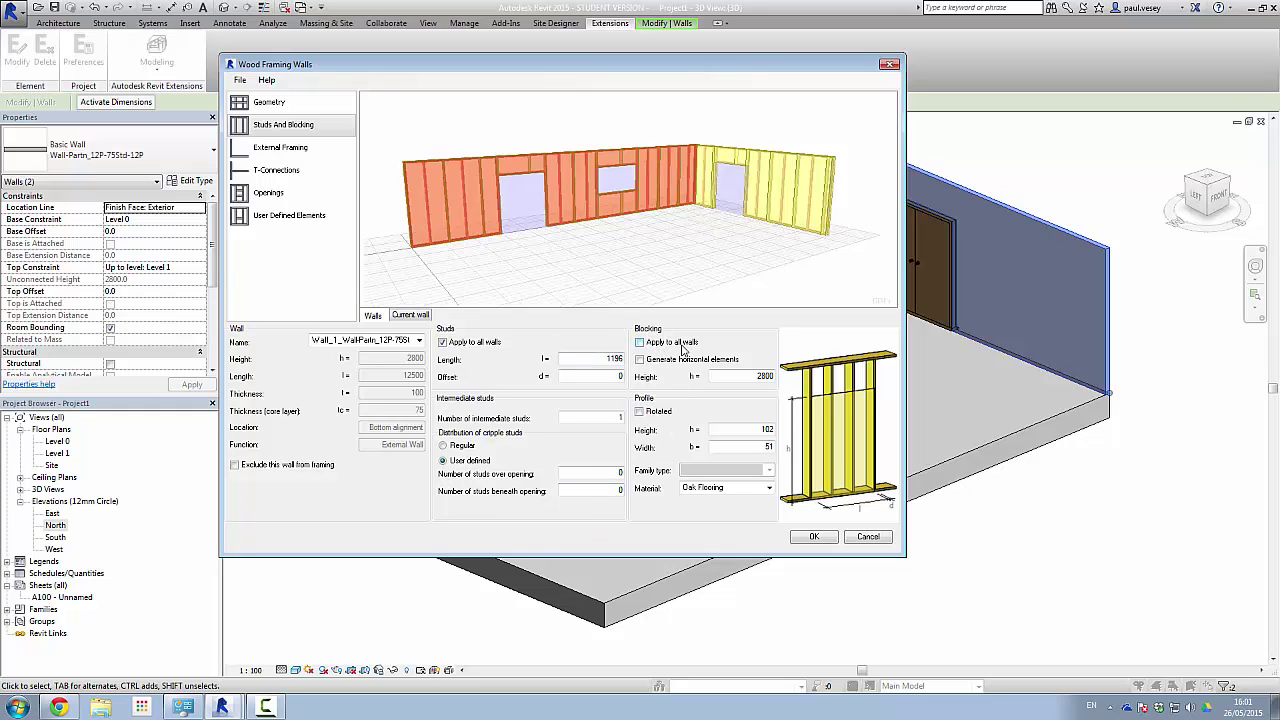
{"action": "left_click", "coordinate": [639, 343]}
Turn on horizontal blocking at 1400 mm, applied to all walls.
{"action": "left_click", "coordinate": [640, 359]}
{"action": "double_click", "coordinate": [762, 376]}
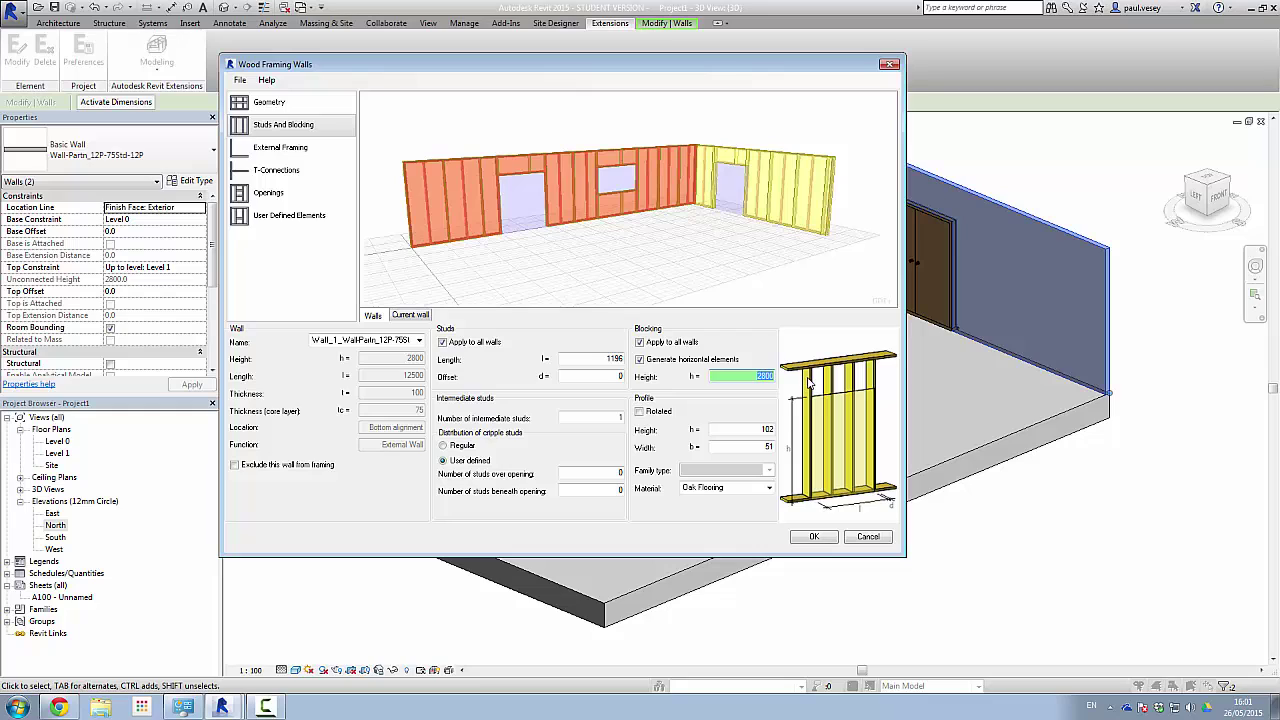
{"action": "type", "text": "14"}
{"action": "key", "text": "ctrl+z"}
{"action": "key", "text": "Delete"}
{"action": "key", "text": "Delete"}
{"action": "key", "text": "Delete"}
{"action": "key", "text": "Delete"}
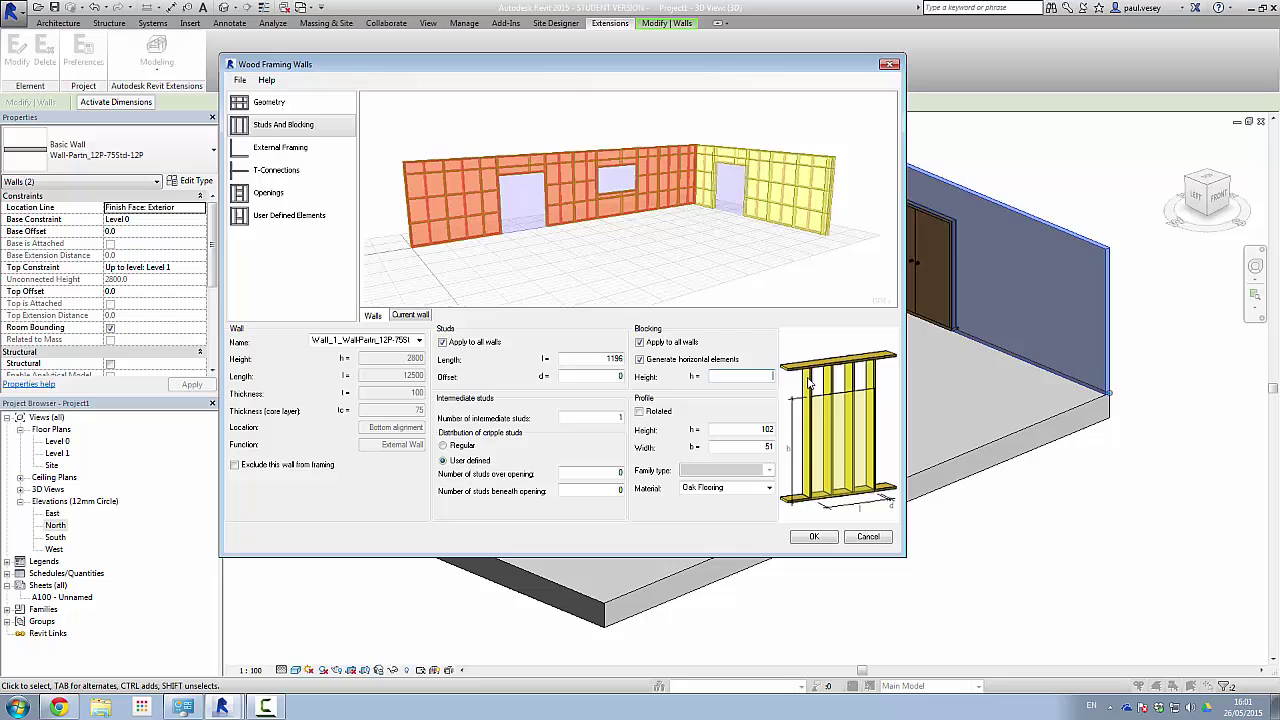
{"action": "type", "text": "1400"}
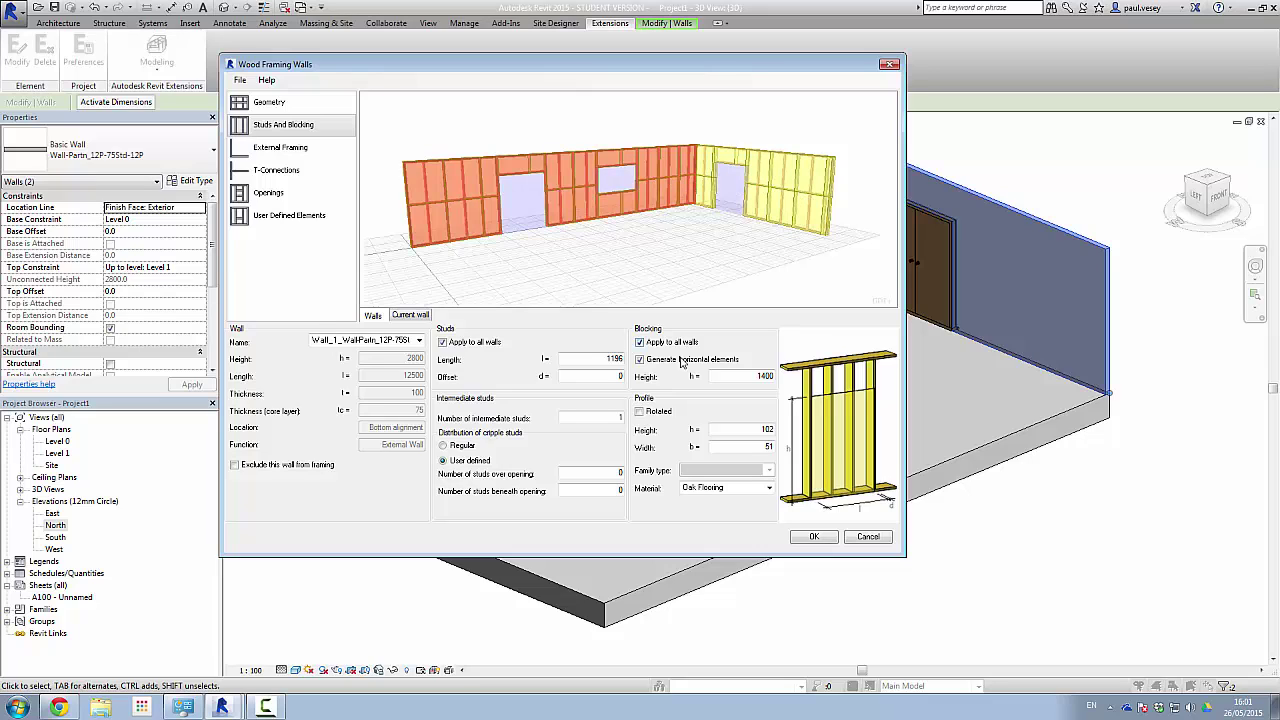
{"action": "left_click", "coordinate": [640, 343]}
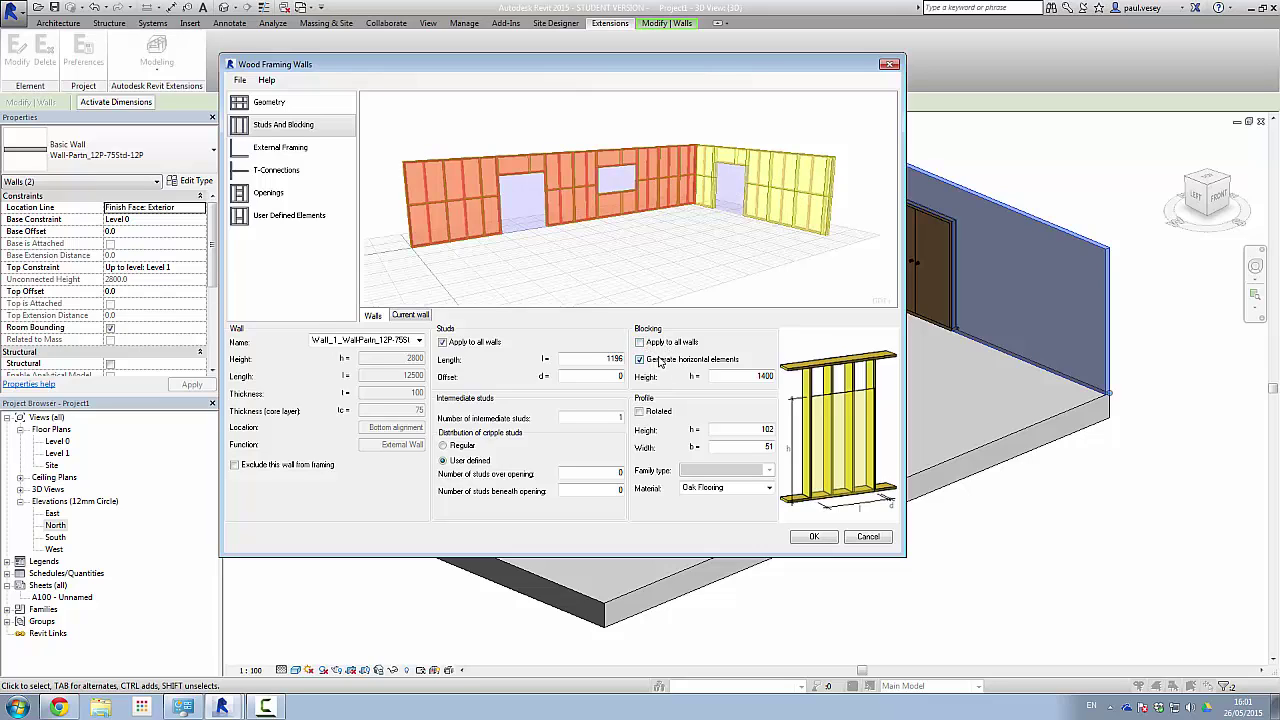
{"action": "left_click", "coordinate": [640, 342]}
Give the blocking a rotated profile with height 75 (75 × 51).
{"action": "left_click", "coordinate": [767, 429]}
{"action": "double_click", "coordinate": [765, 429]}
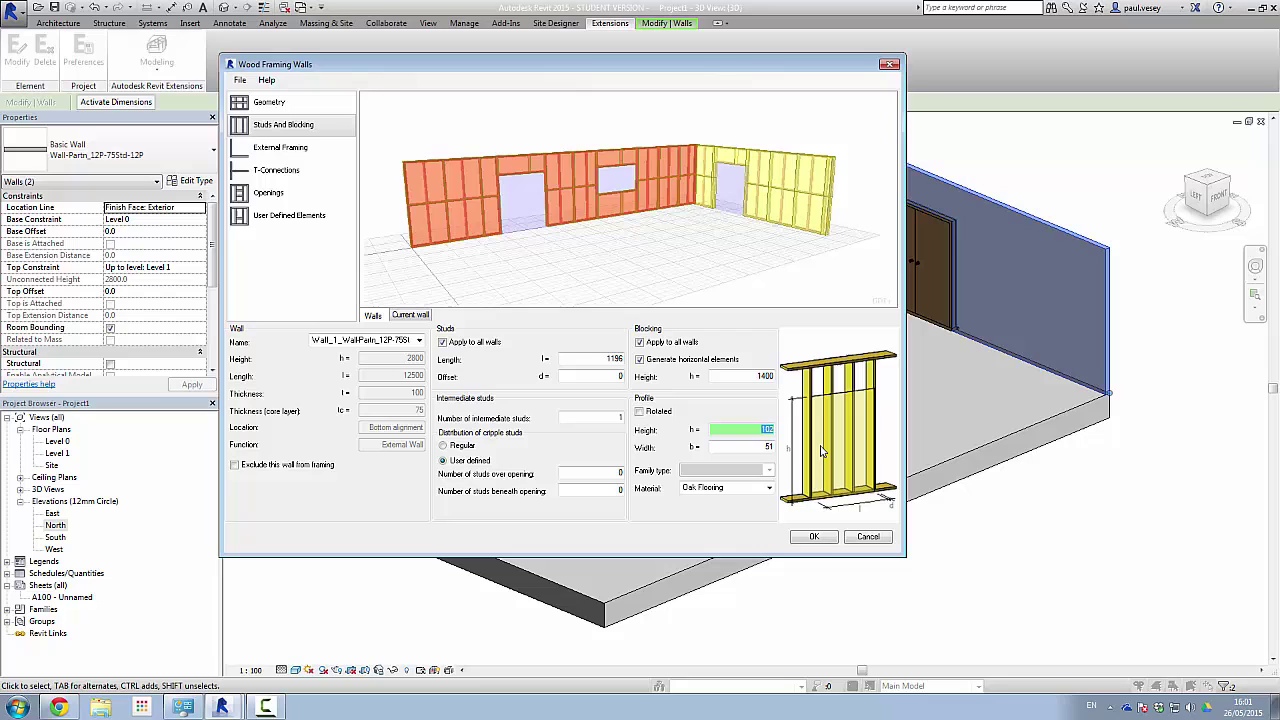
{"action": "type", "text": "75"}
{"action": "left_click", "coordinate": [639, 411]}
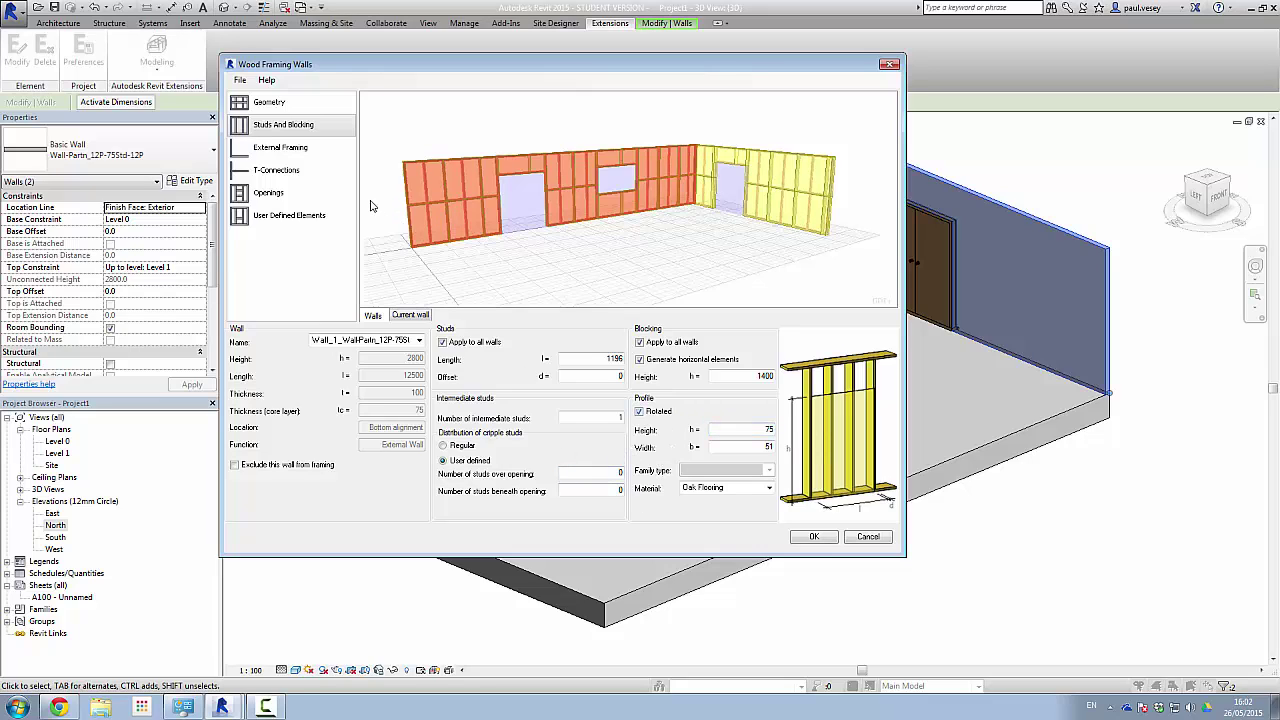
Set both the top plate and bottom plate to doubled profiles under External Framing.
{"action": "left_click", "coordinate": [285, 152]}
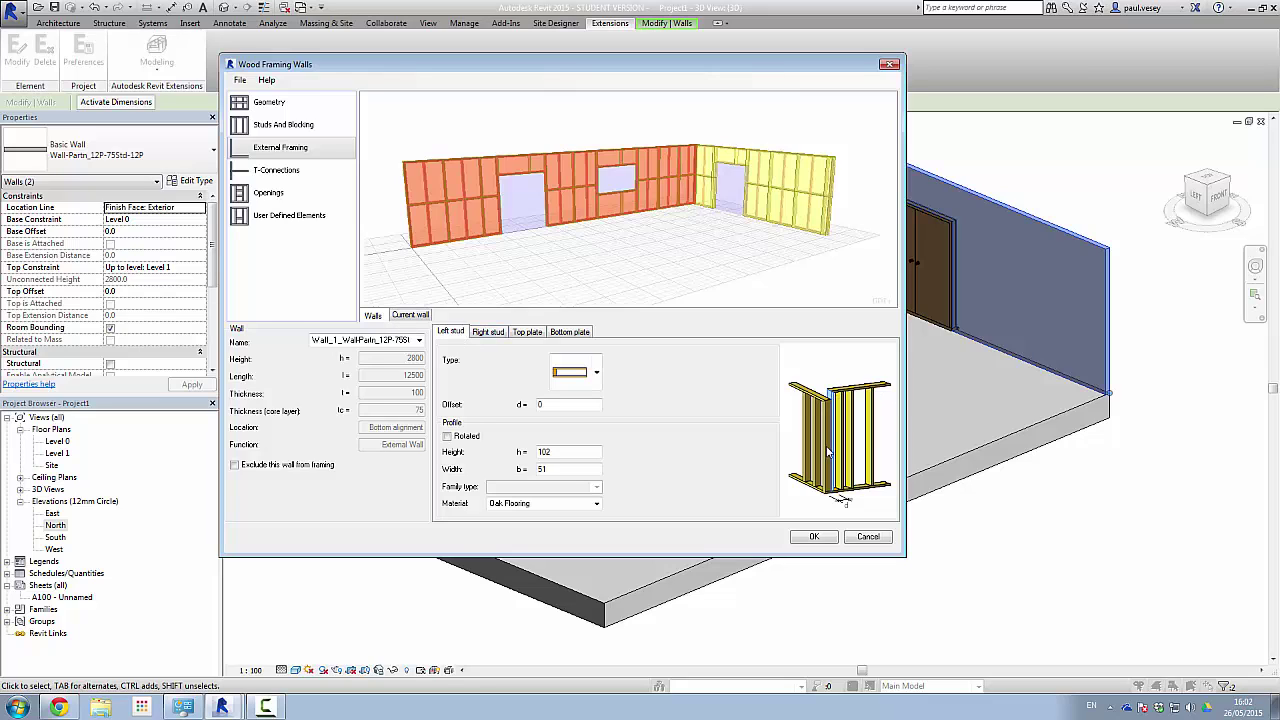
{"action": "left_click", "coordinate": [489, 333]}
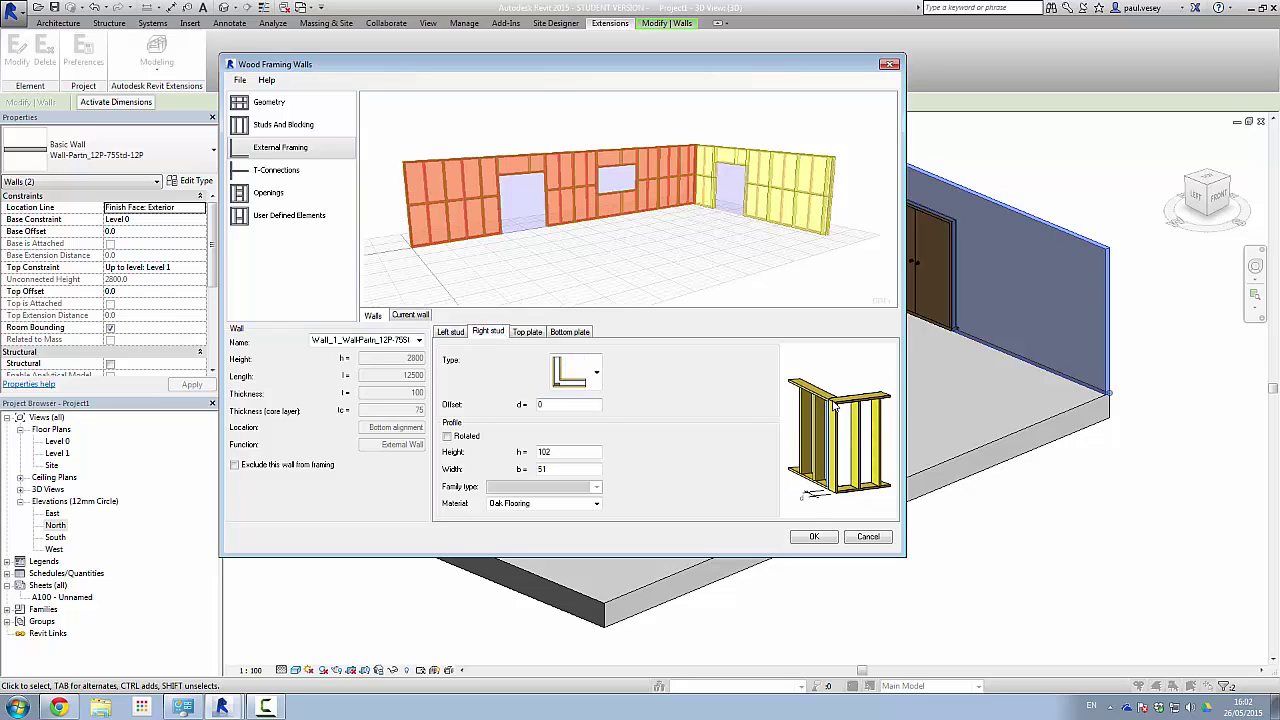
{"action": "left_click", "coordinate": [528, 332]}
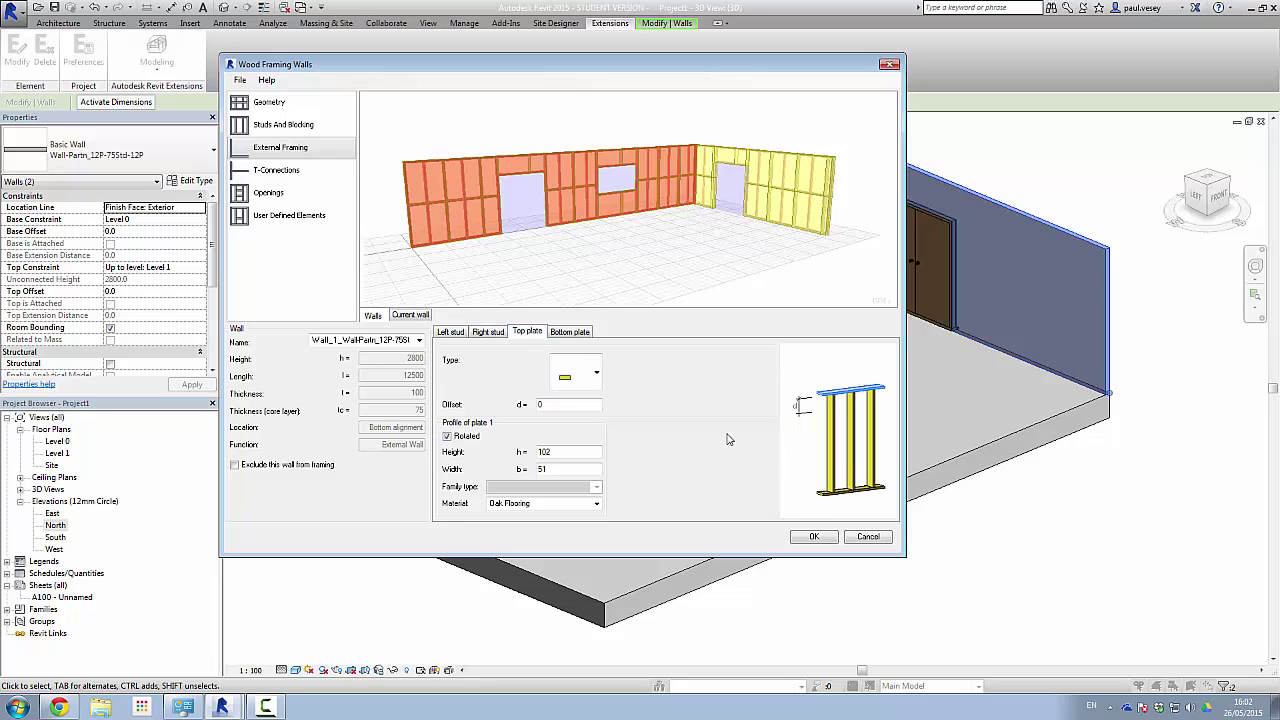
{"action": "left_click", "coordinate": [597, 373]}
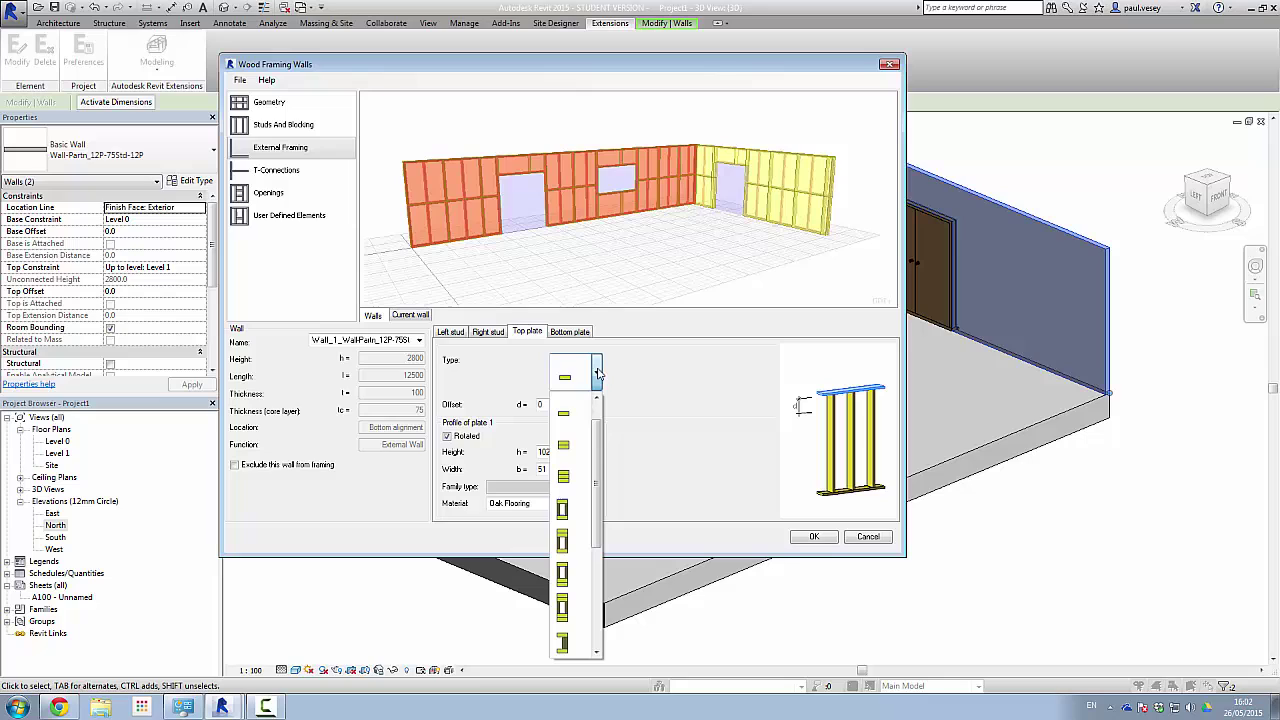
{"action": "left_click", "coordinate": [568, 443]}
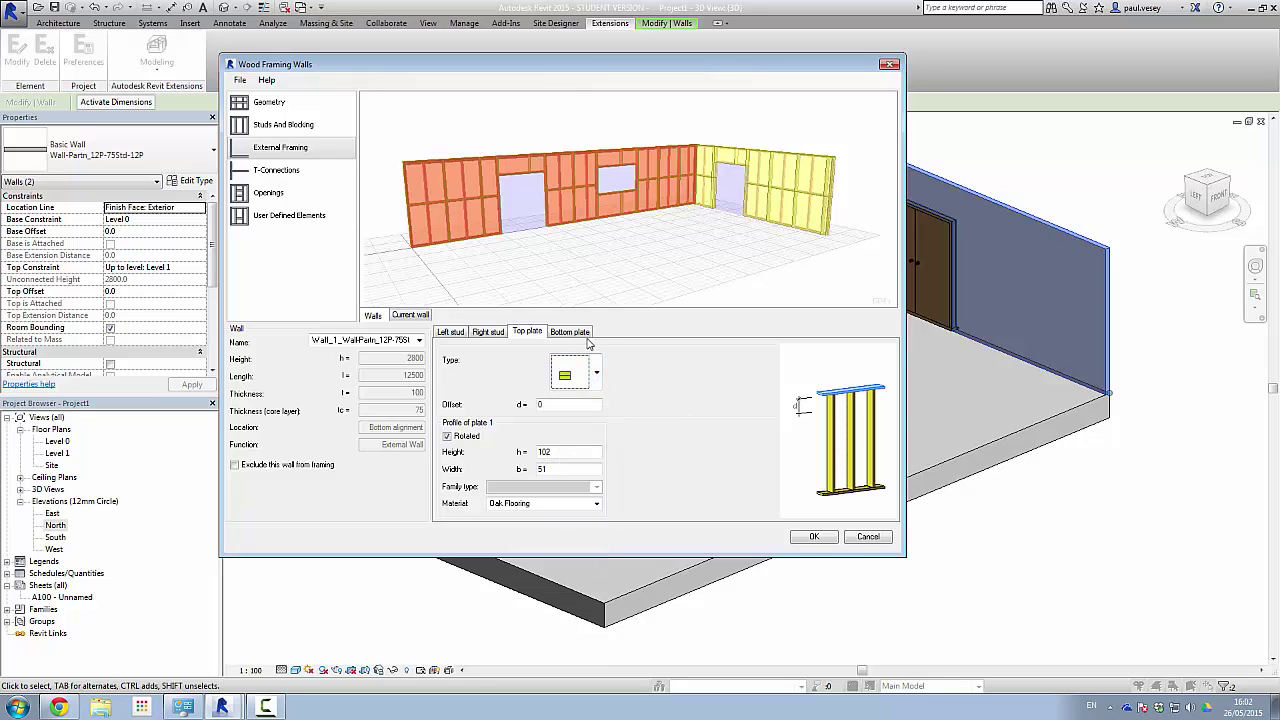
{"action": "left_click", "coordinate": [584, 333]}
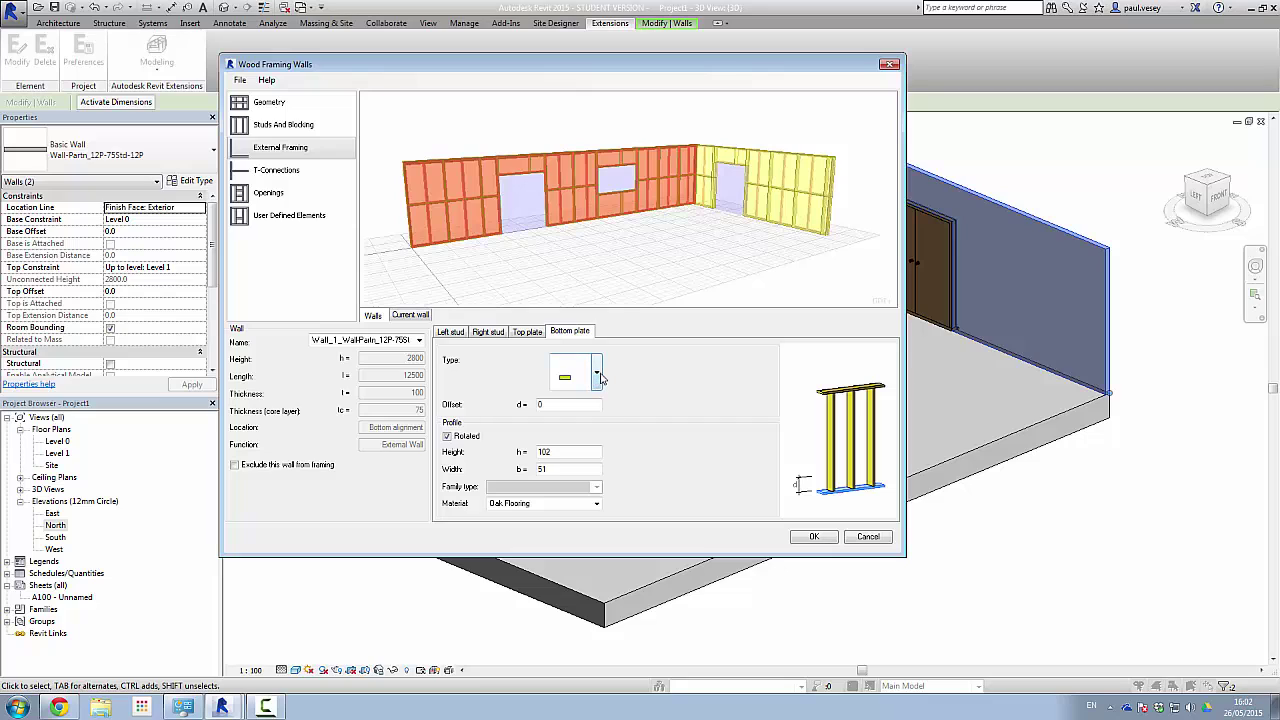
{"action": "left_click", "coordinate": [597, 373]}
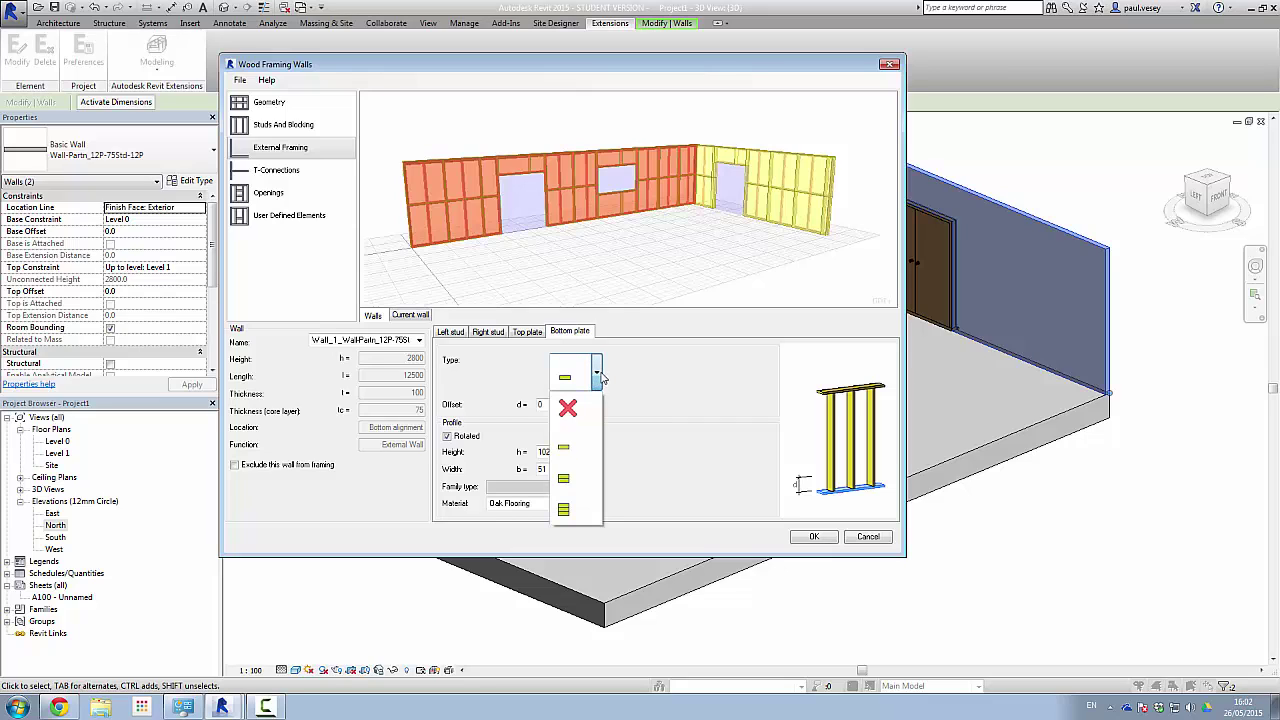
{"action": "left_click", "coordinate": [565, 480]}
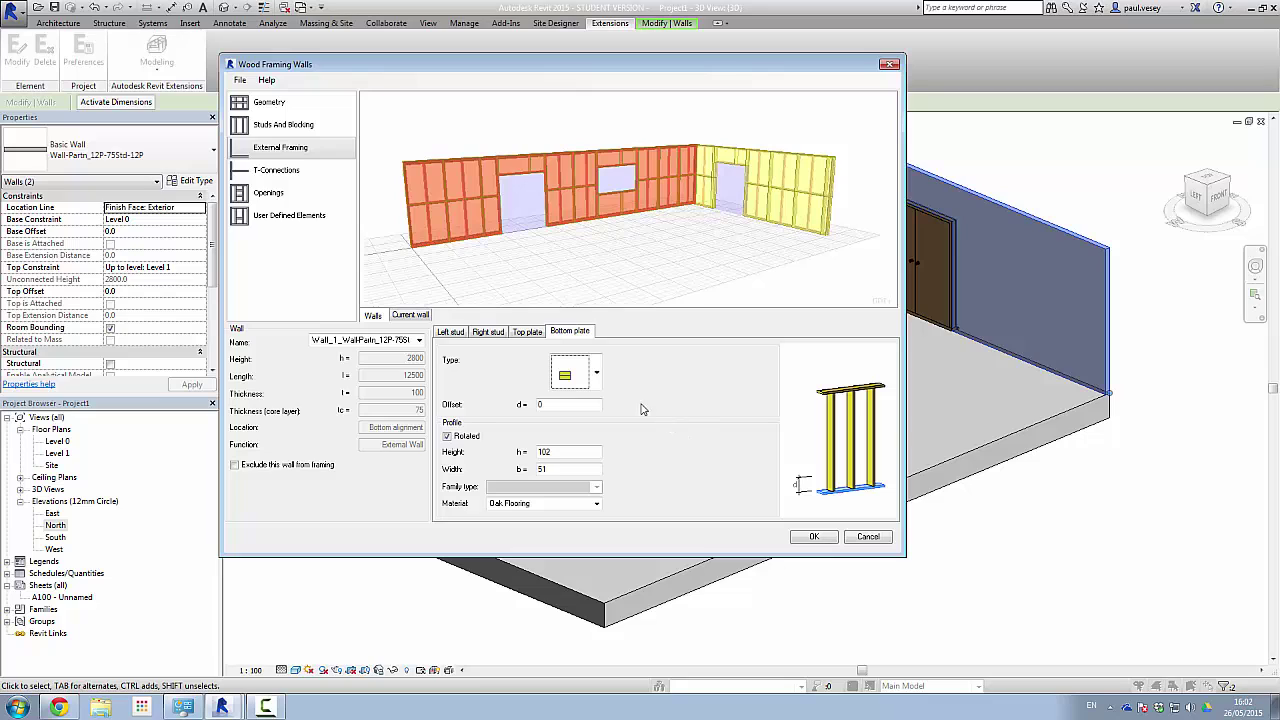
Recheck the plates, briefly try a single top plate, then restore the doubled top plate profile.
{"action": "left_click", "coordinate": [528, 332]}
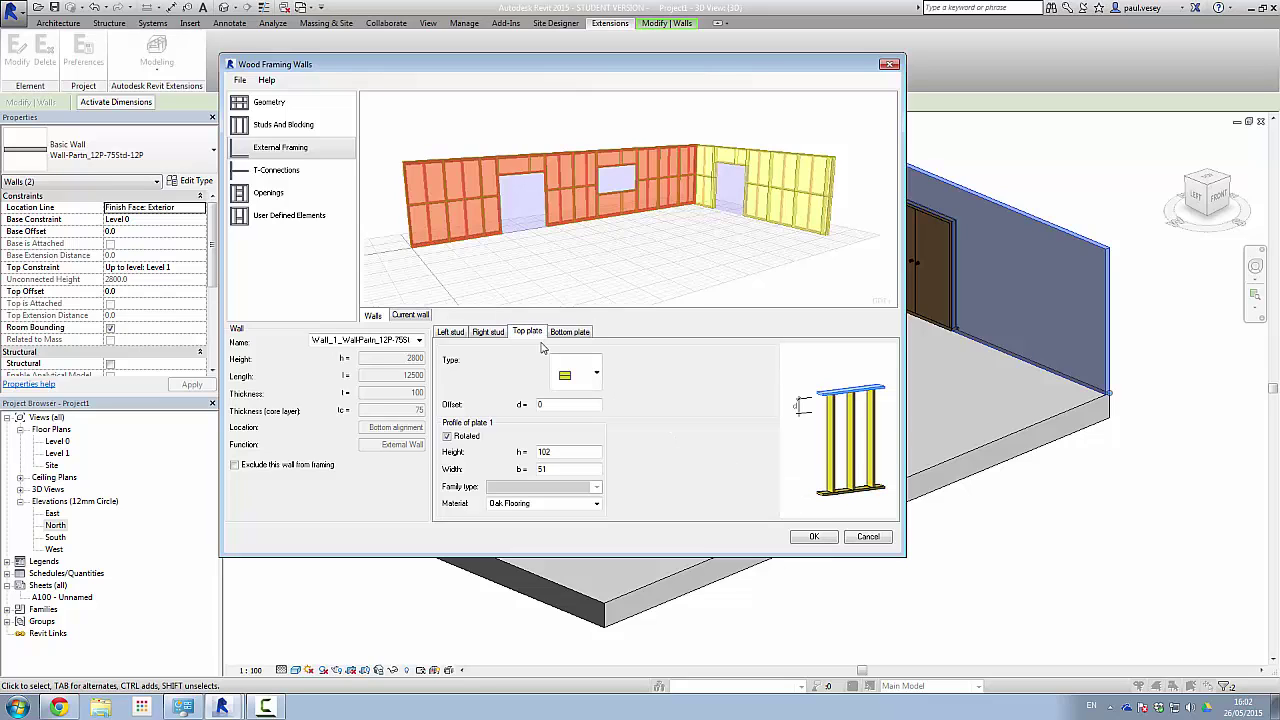
{"action": "left_click", "coordinate": [575, 333]}
{"action": "left_click", "coordinate": [527, 331]}
{"action": "scroll", "coordinate": [479, 263], "scroll_direction": "up", "scroll_amount": 5}
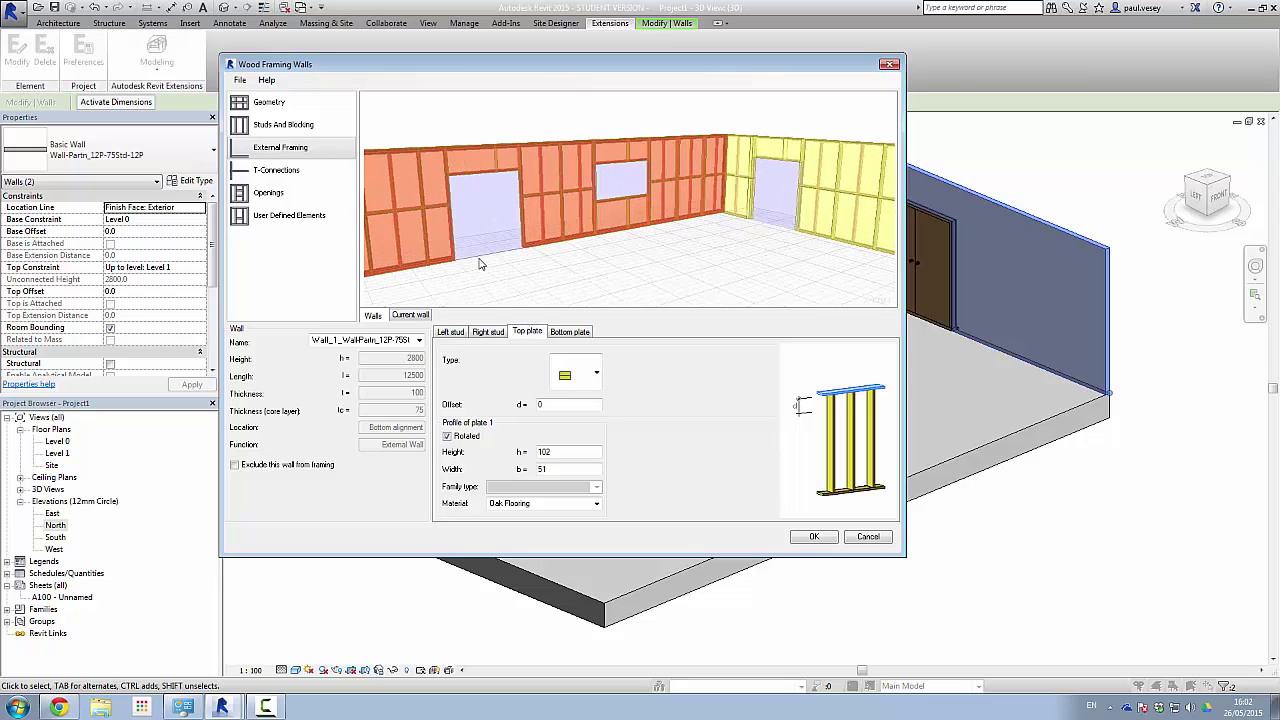
{"action": "left_click_drag", "start_coordinate": [509, 264], "coordinate": [421, 193]}
{"action": "left_click", "coordinate": [596, 373]}
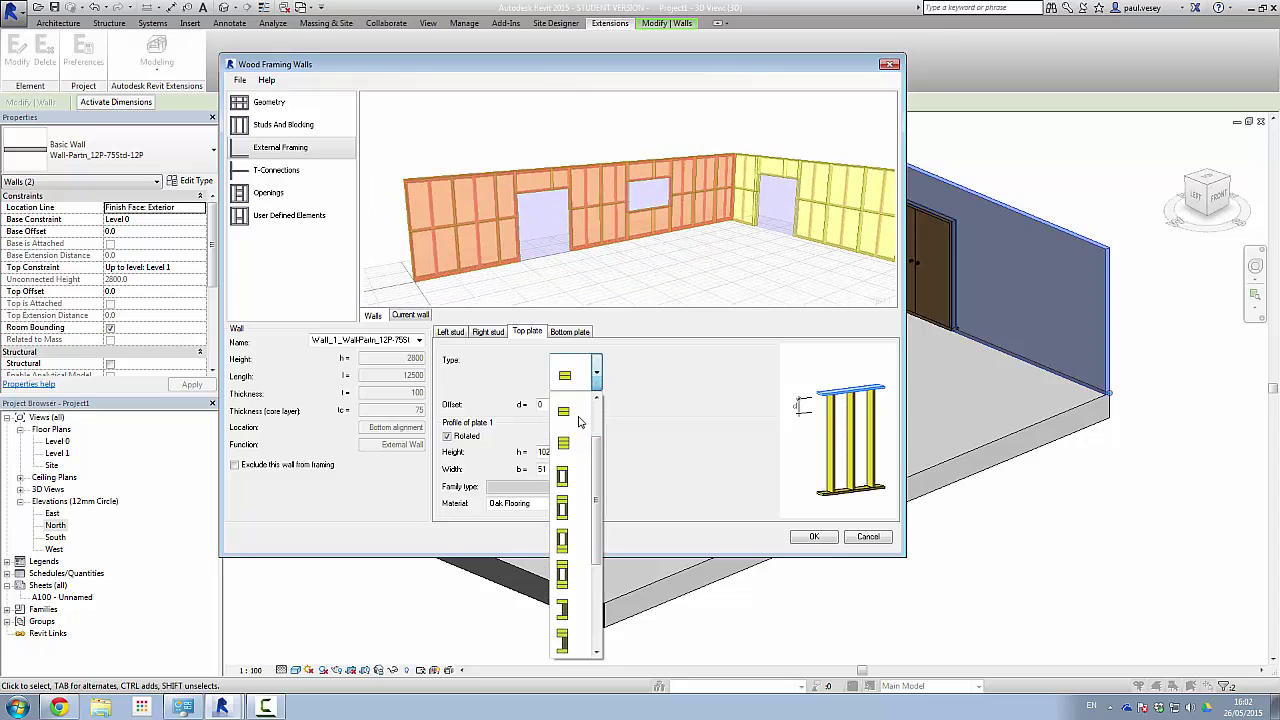
{"action": "scroll", "coordinate": [603, 450], "scroll_direction": "up", "scroll_amount": 1}
{"action": "left_click", "coordinate": [564, 443]}
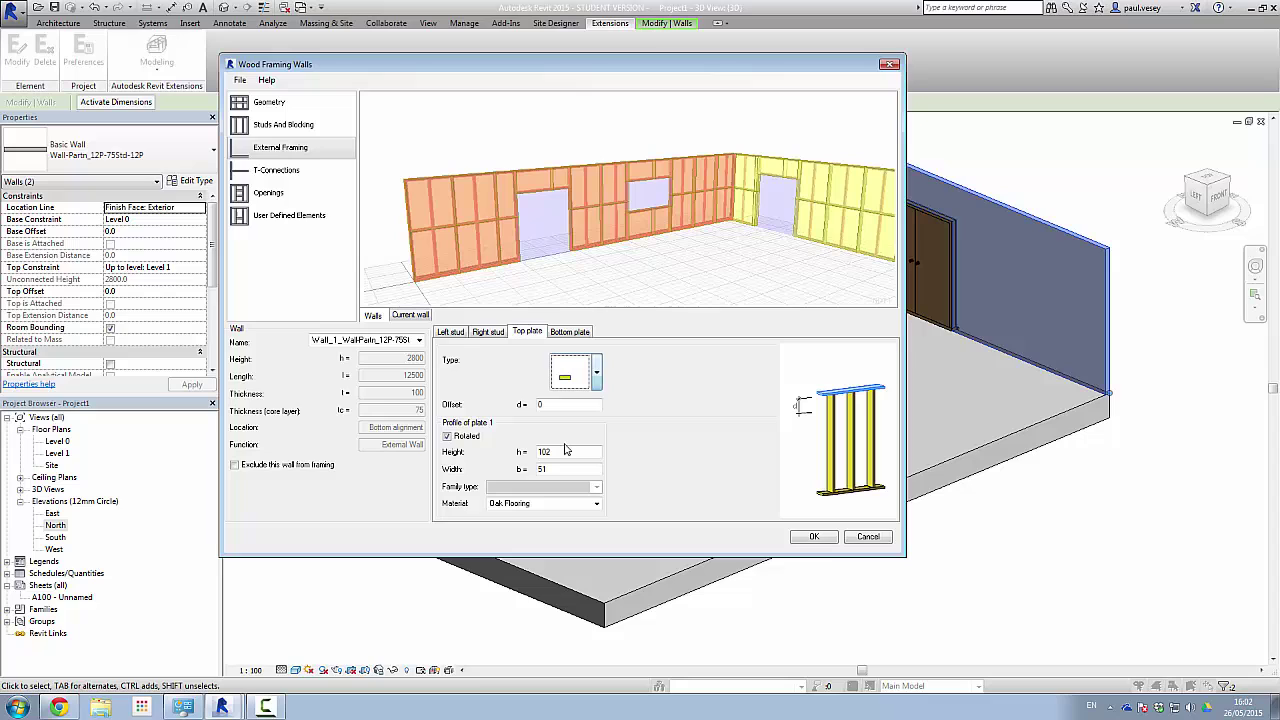
{"action": "left_click", "coordinate": [596, 373]}
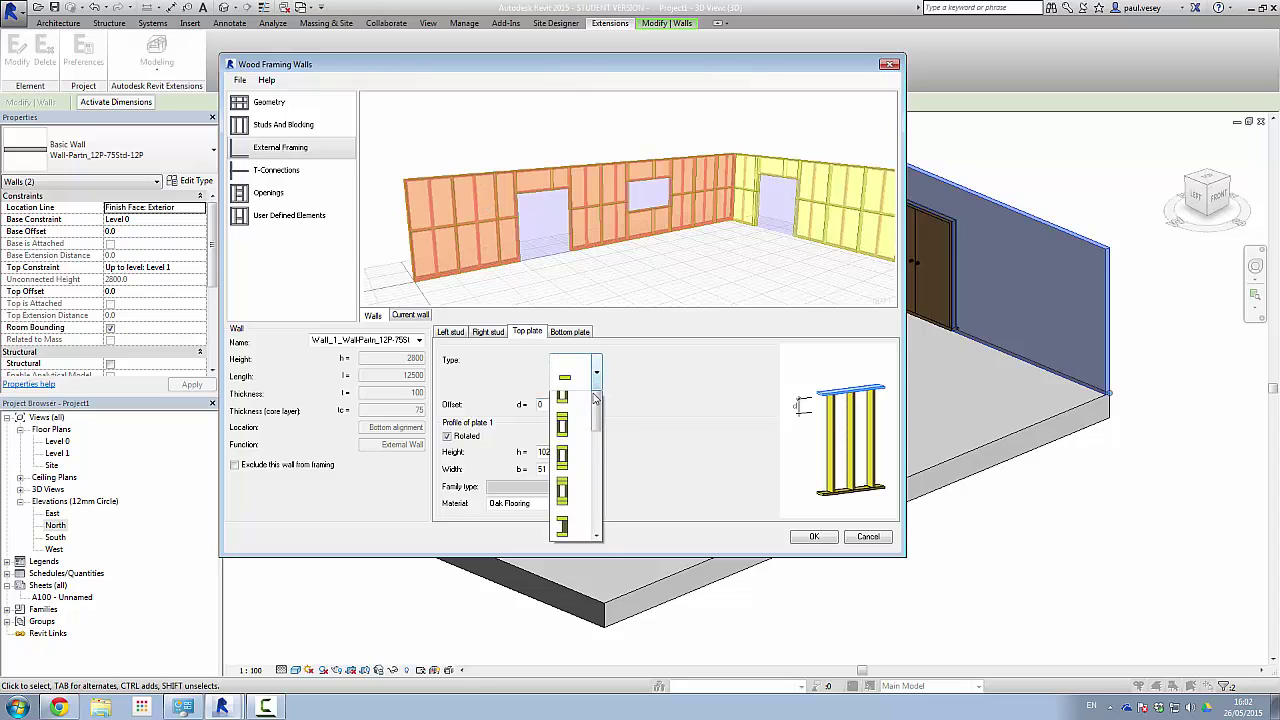
{"action": "left_click", "coordinate": [565, 455]}
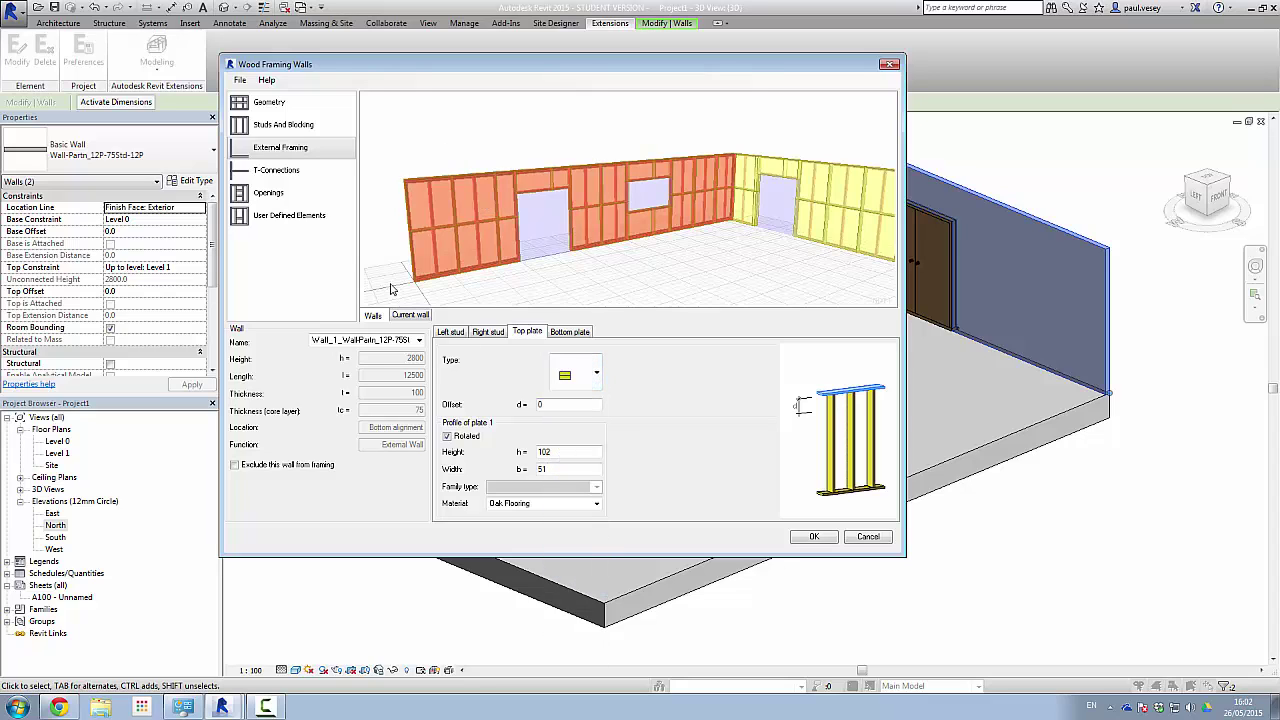
{"action": "left_click", "coordinate": [450, 332]}
{"action": "left_click", "coordinate": [279, 172]}
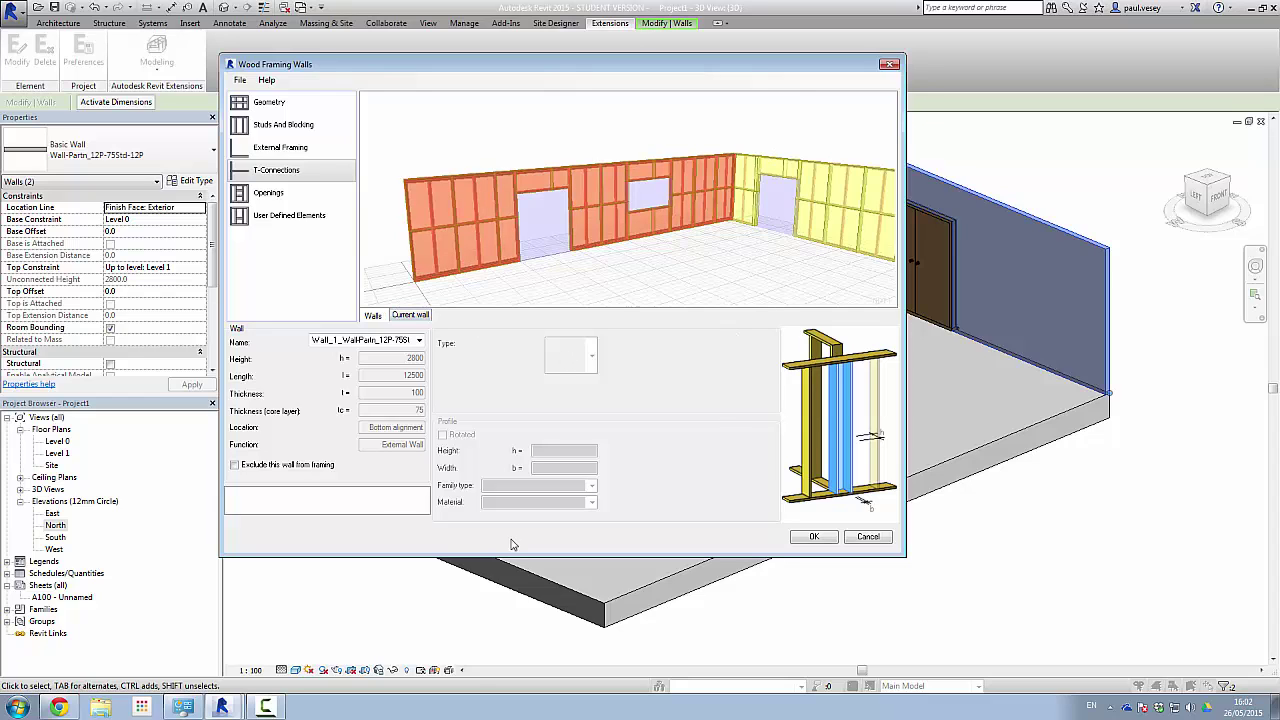
On the Openings page, choose king stud and header profiles for Door_2.
{"action": "left_click", "coordinate": [268, 192]}
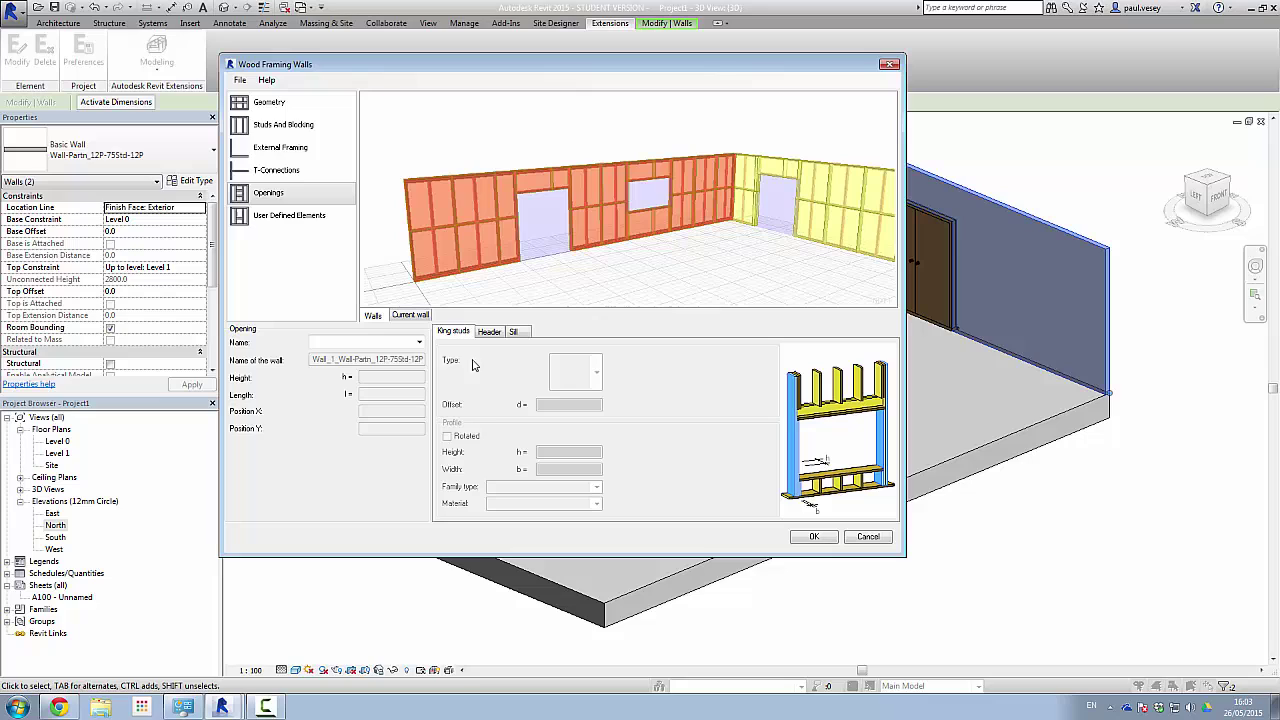
{"action": "left_click", "coordinate": [418, 343]}
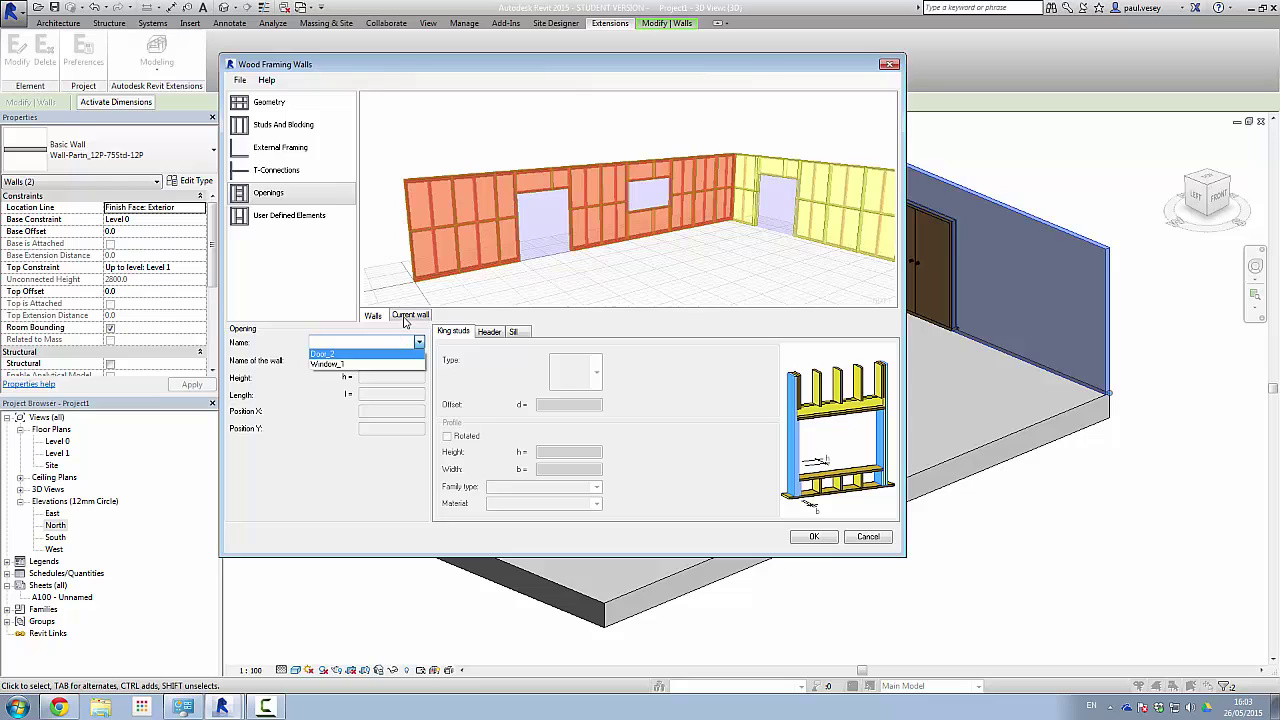
{"action": "left_click", "coordinate": [326, 355]}
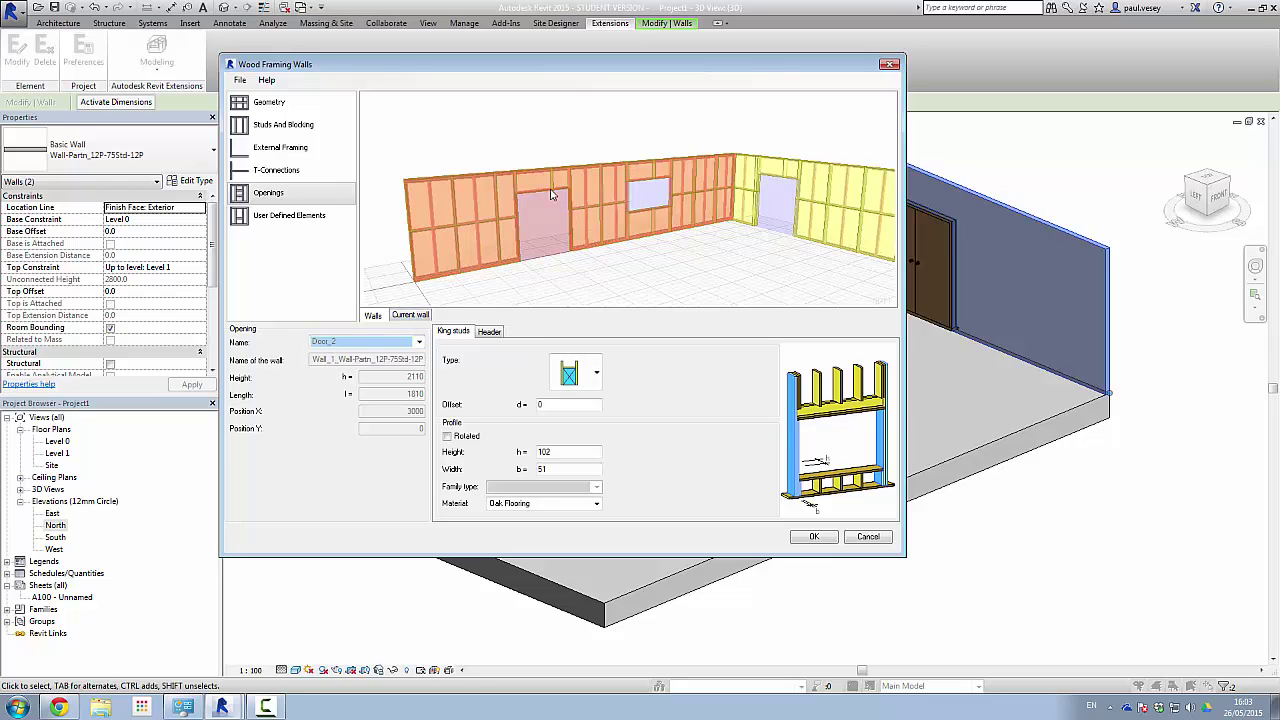
{"action": "left_click", "coordinate": [560, 258]}
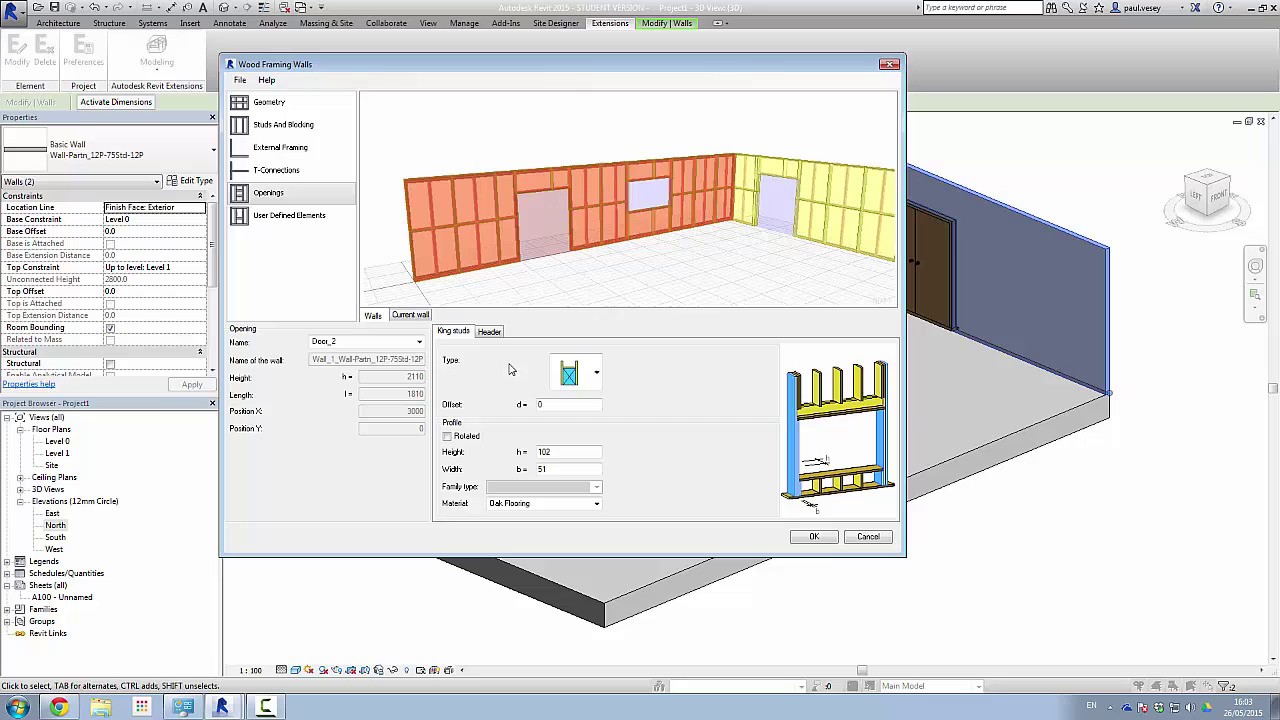
{"action": "left_click", "coordinate": [597, 373]}
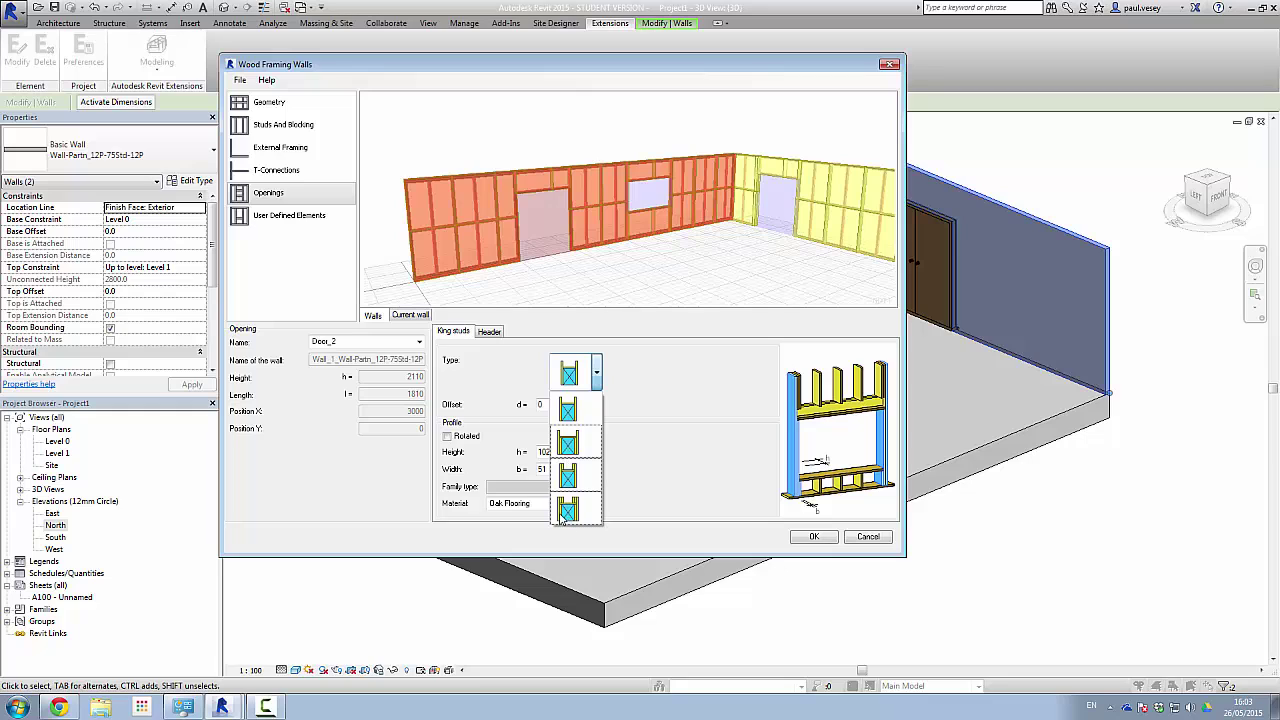
{"action": "left_click", "coordinate": [568, 442]}
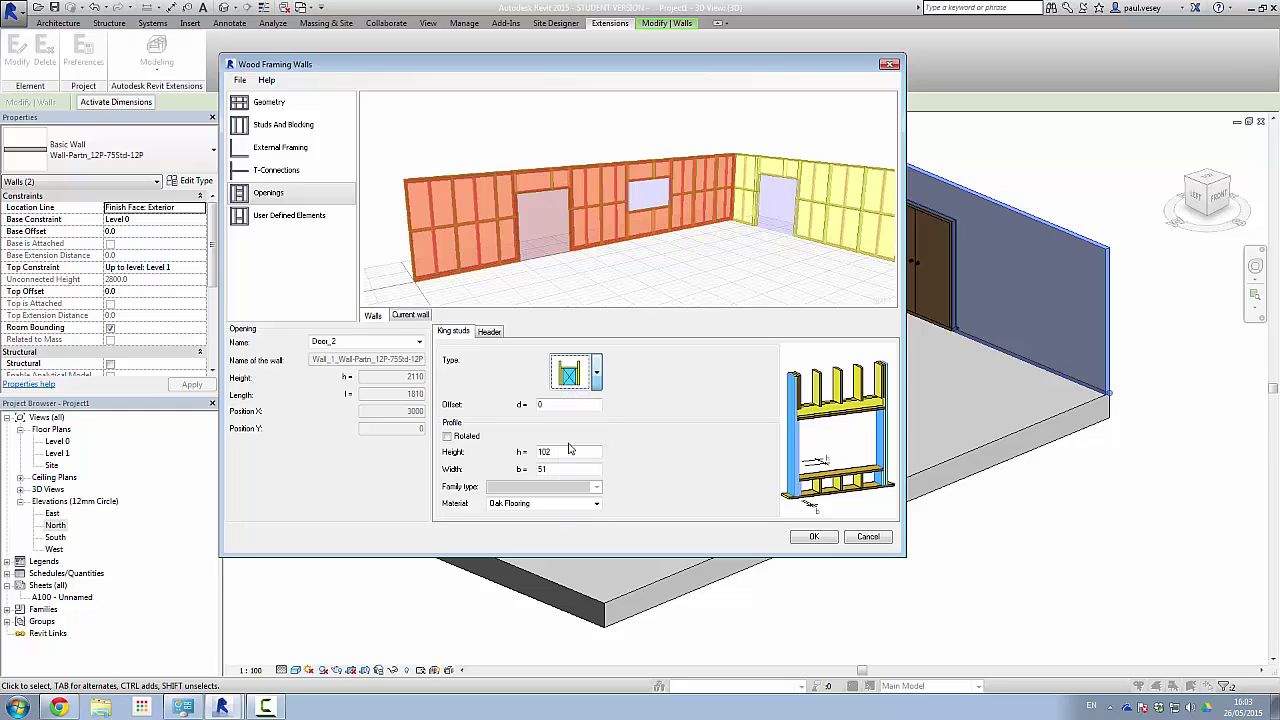
{"action": "left_click", "coordinate": [489, 332]}
{"action": "left_click", "coordinate": [596, 376]}
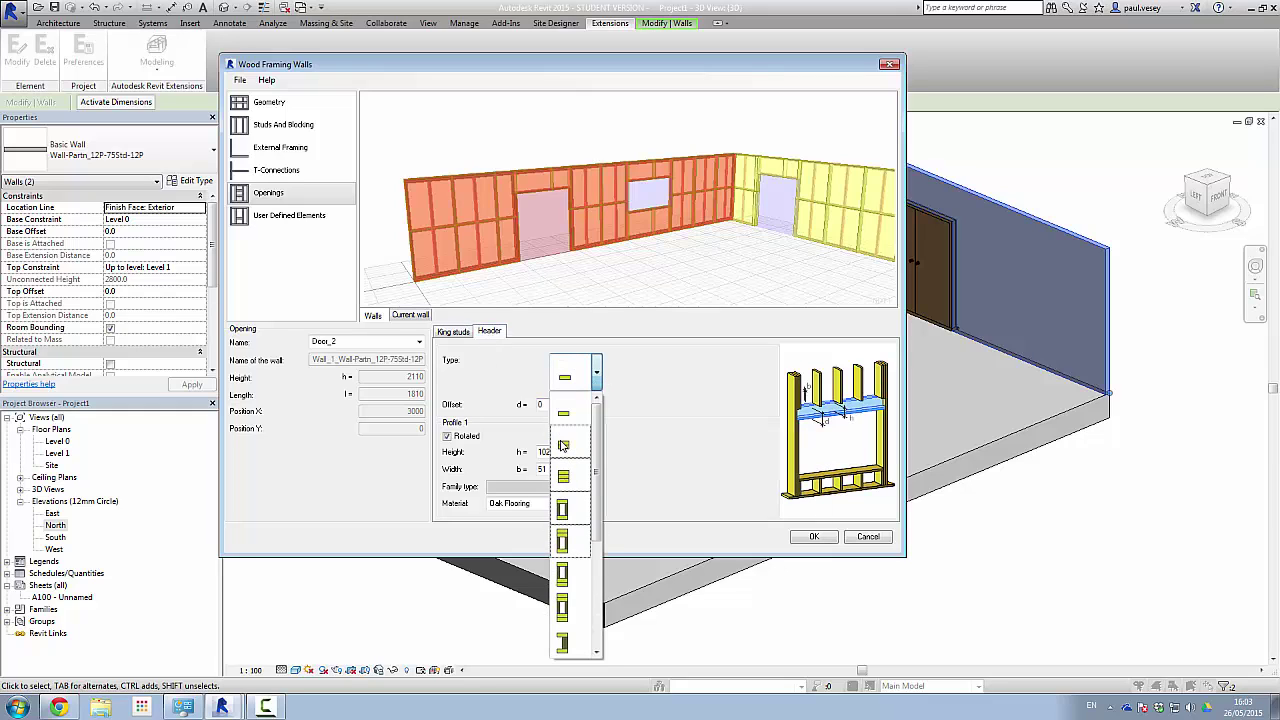
{"action": "left_click", "coordinate": [563, 444]}
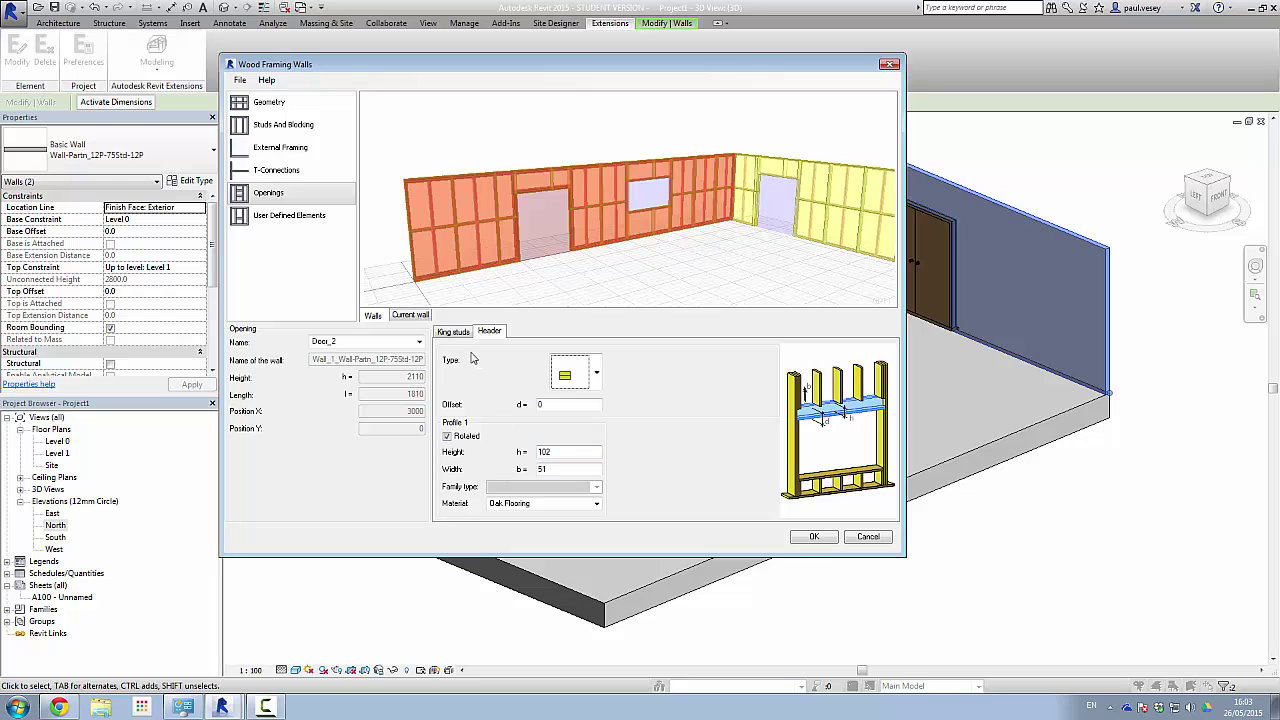
Give Window_1 a header profile and a doubled 102 × 51 Bak Flooring sill.
{"action": "left_click", "coordinate": [419, 342]}
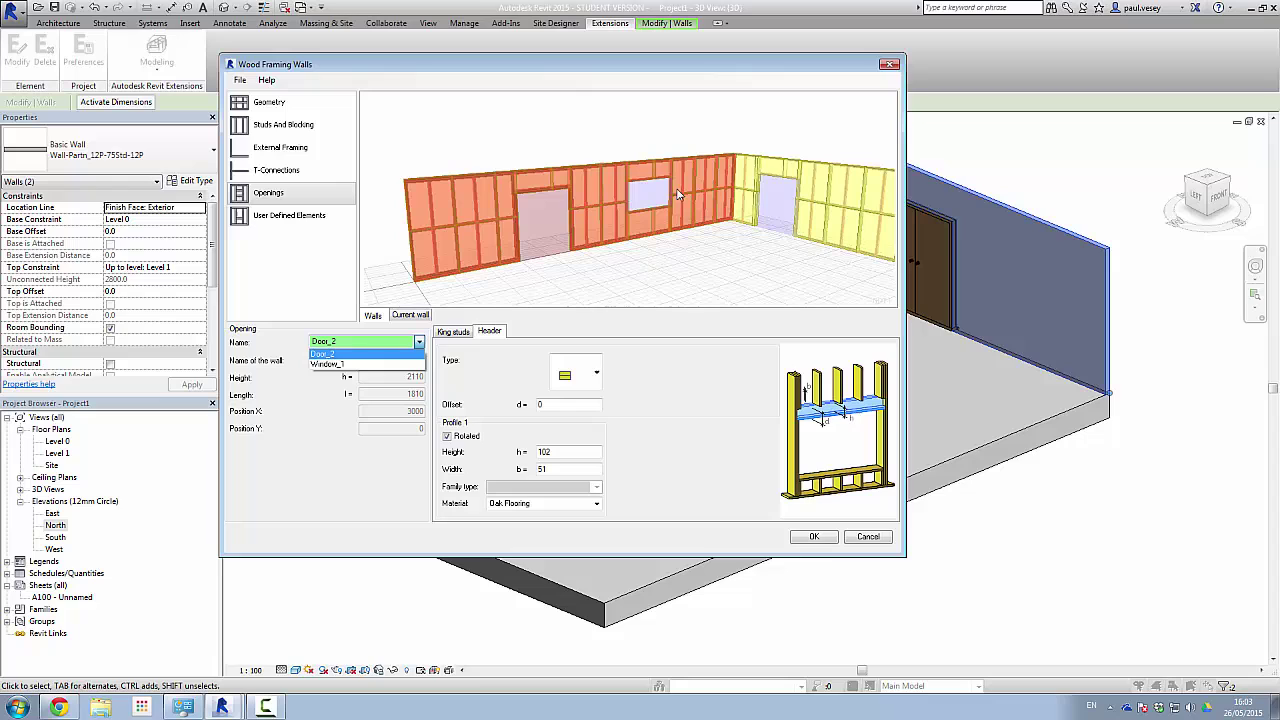
{"action": "left_click", "coordinate": [338, 364]}
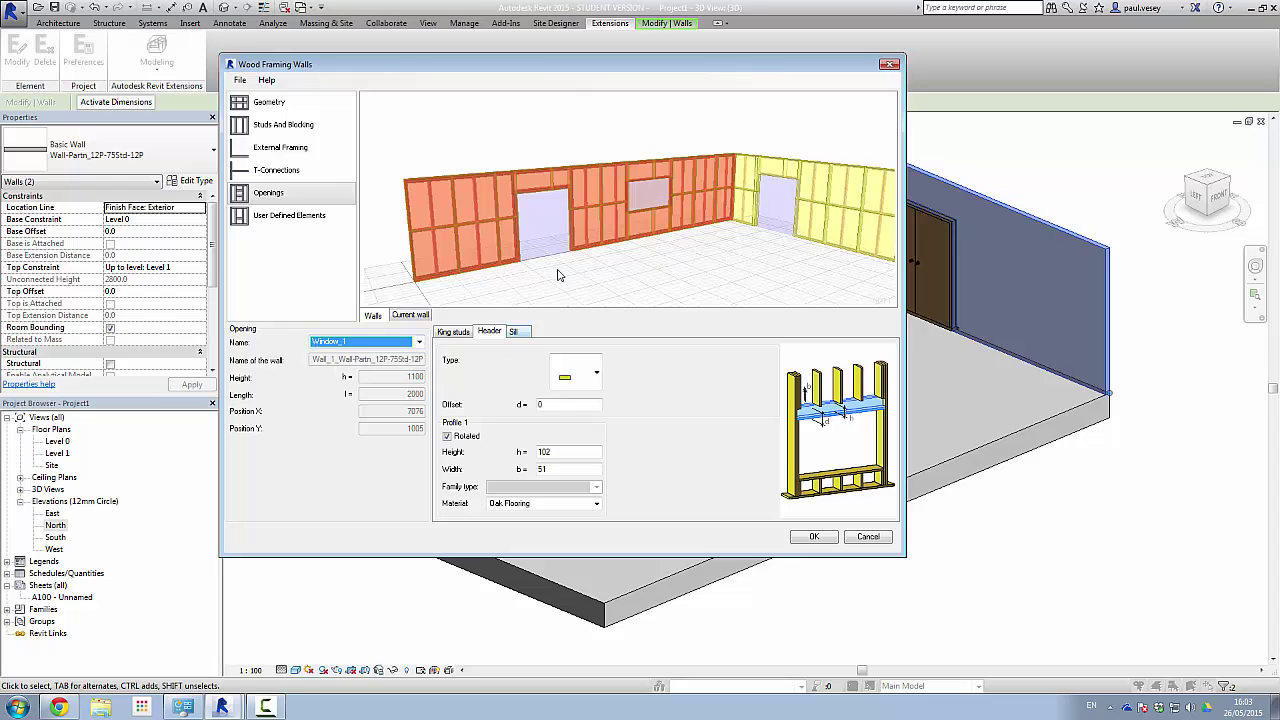
{"action": "left_click", "coordinate": [588, 376]}
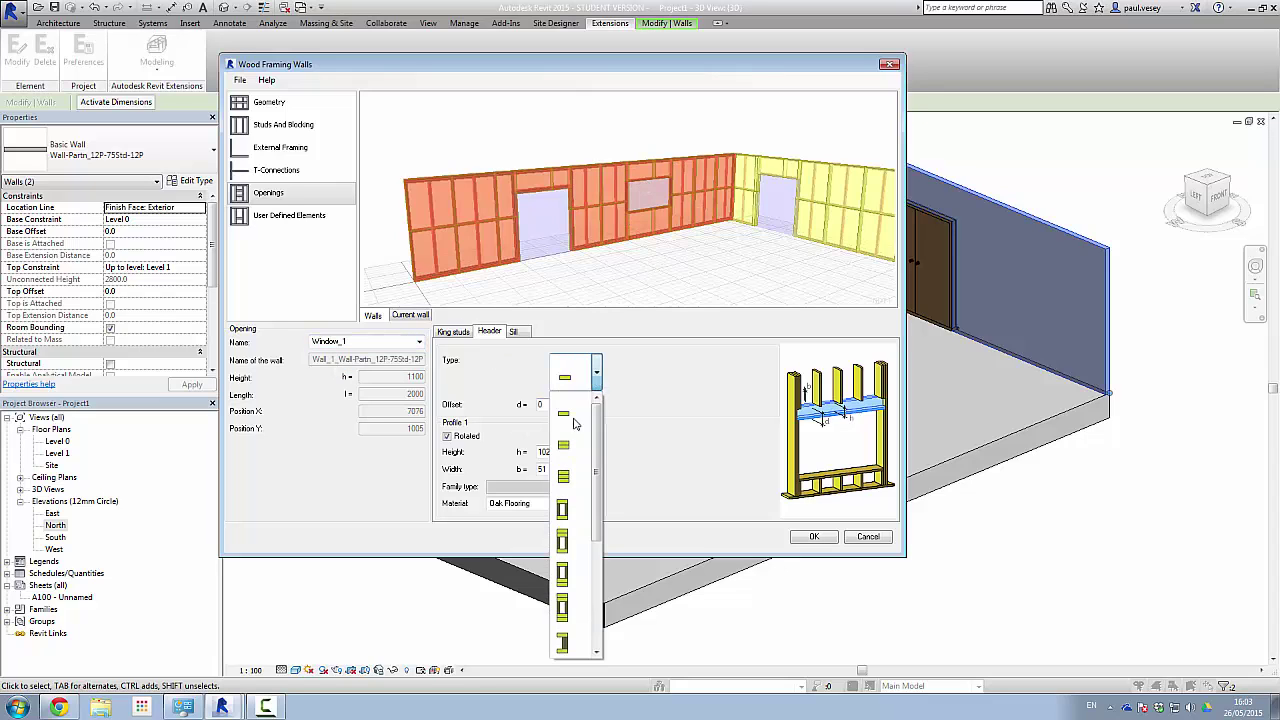
{"action": "left_click", "coordinate": [566, 448]}
{"action": "left_click", "coordinate": [513, 331]}
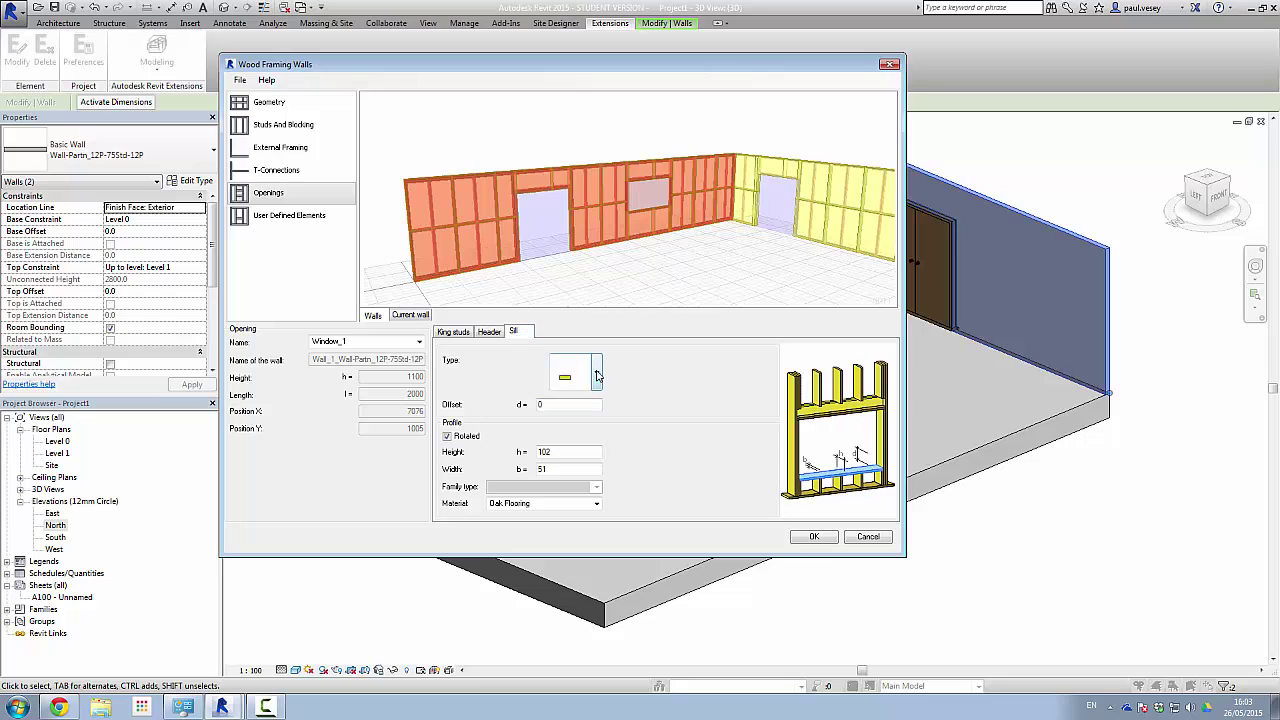
{"action": "left_click", "coordinate": [597, 376]}
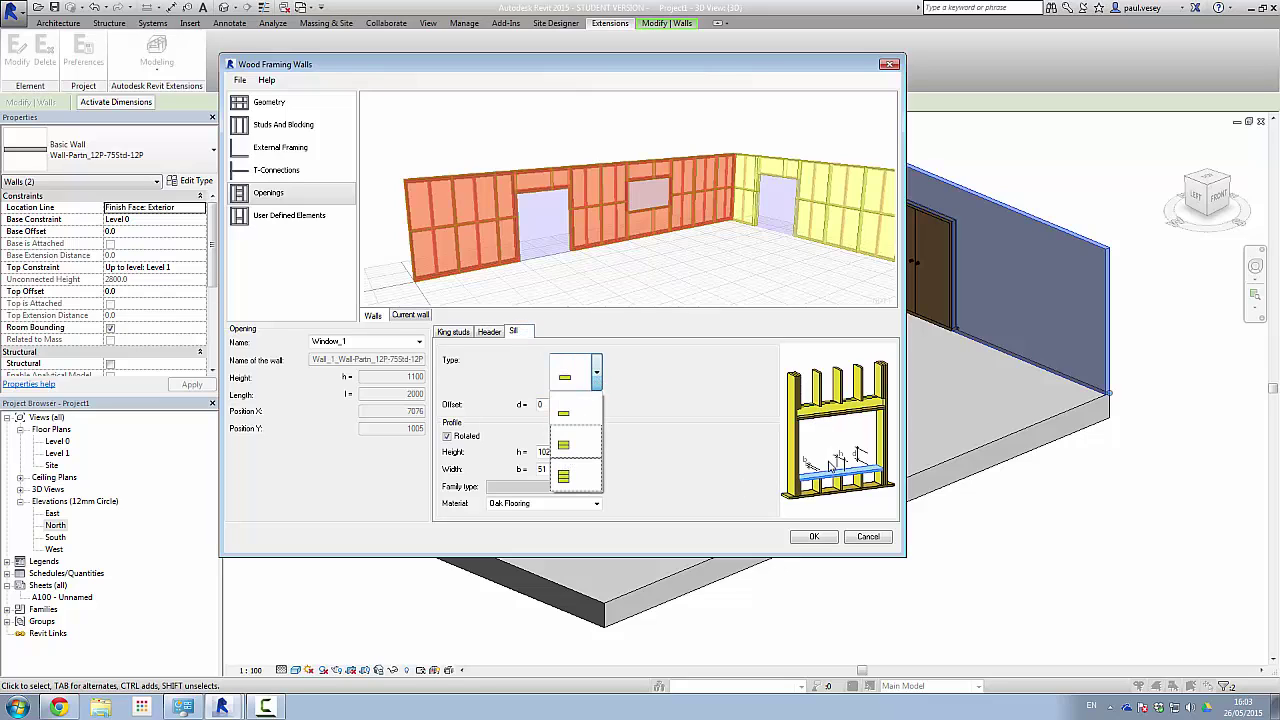
{"action": "left_click", "coordinate": [570, 447]}
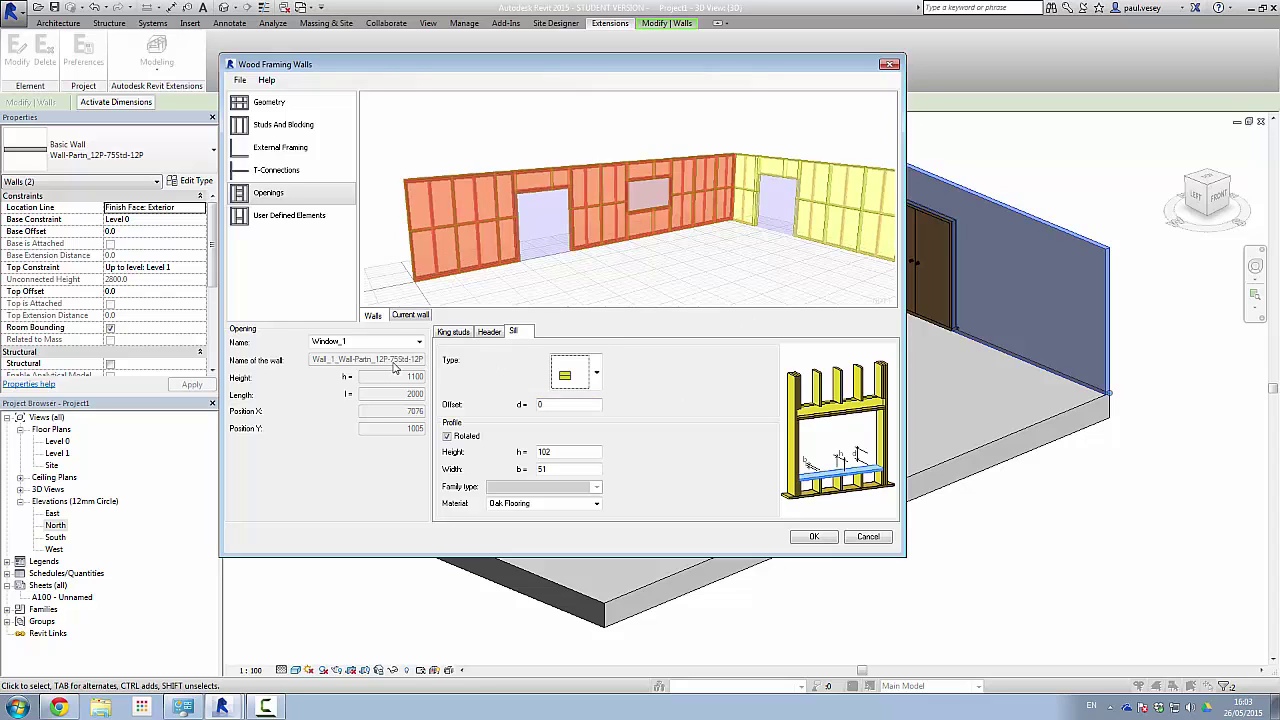
Give Door_1 the last king stud type and a doubled 102 × 51 Bak Flooring header.
{"action": "left_click", "coordinate": [827, 196]}
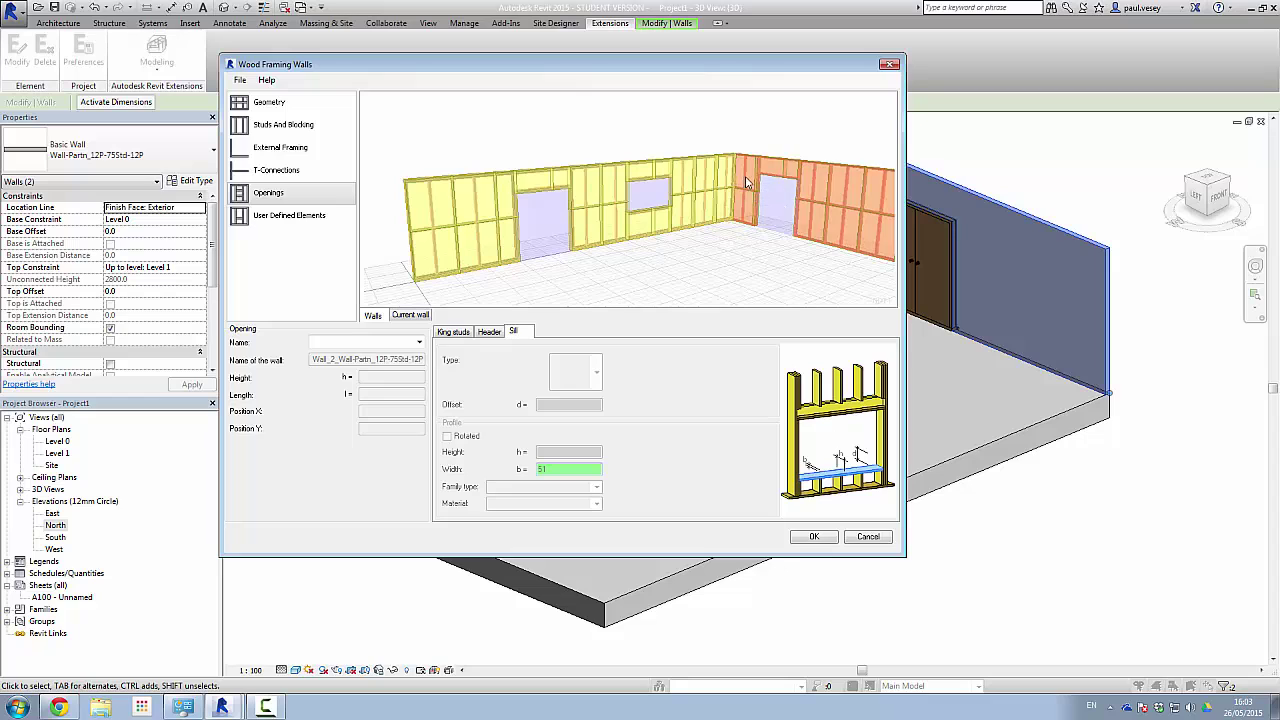
{"action": "left_click", "coordinate": [782, 205]}
{"action": "left_click", "coordinate": [453, 331]}
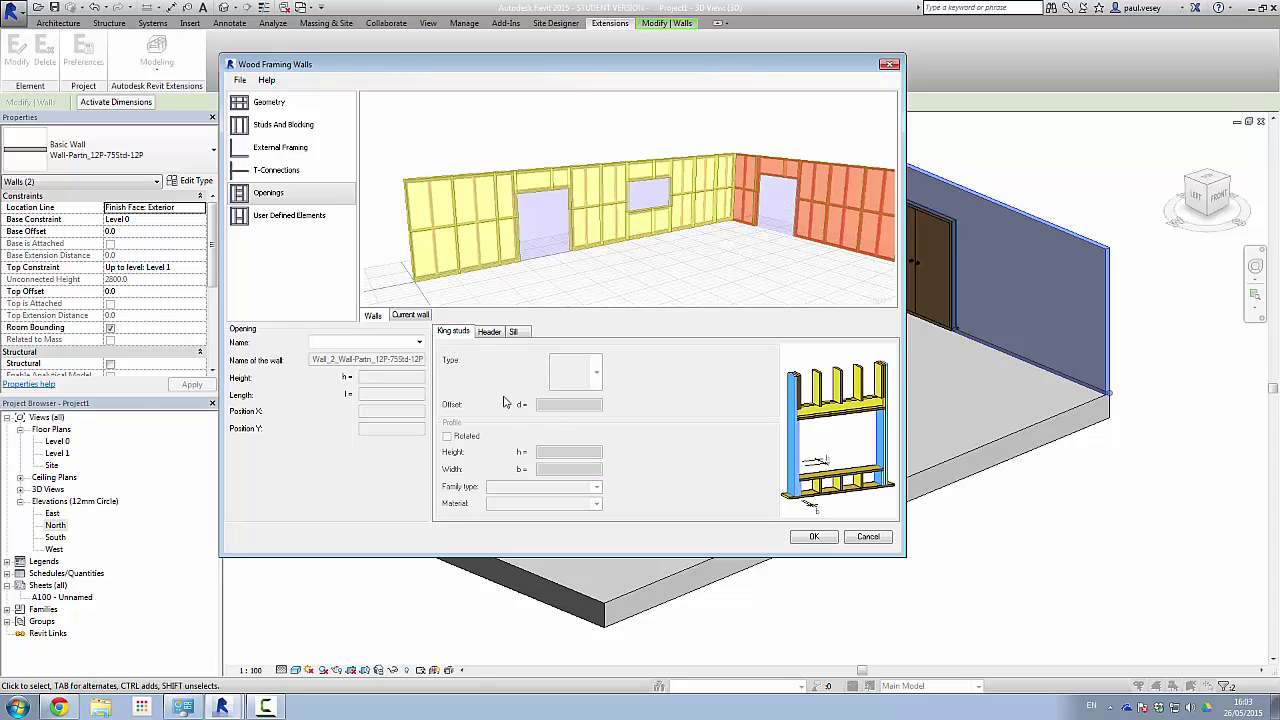
{"action": "left_click", "coordinate": [364, 342]}
{"action": "left_click", "coordinate": [358, 356]}
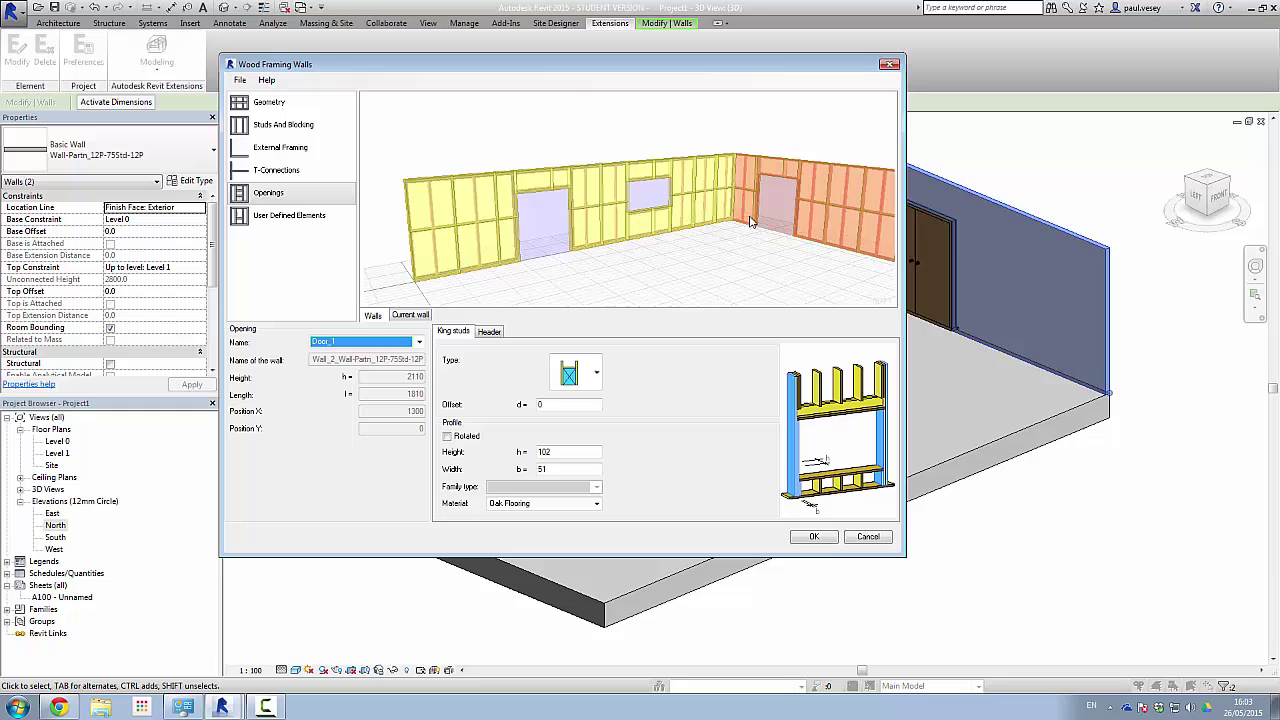
{"action": "left_click", "coordinate": [655, 290]}
{"action": "left_click", "coordinate": [588, 377]}
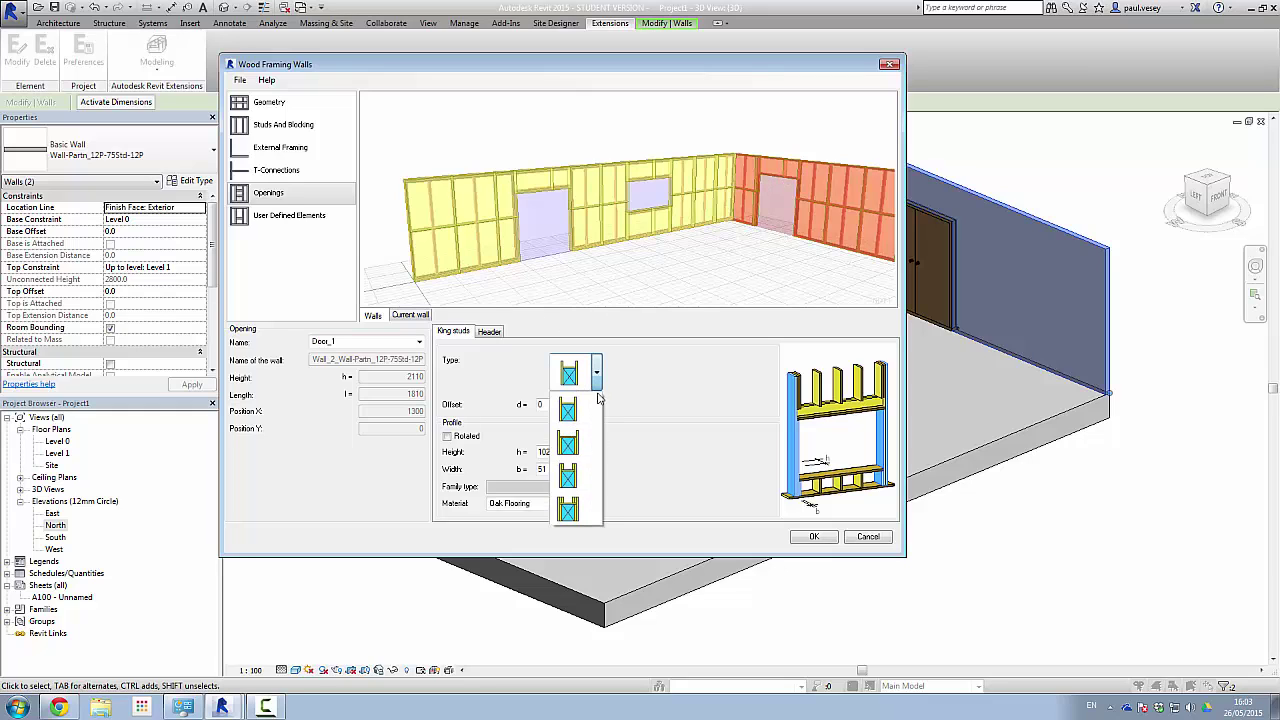
{"action": "left_click", "coordinate": [570, 512]}
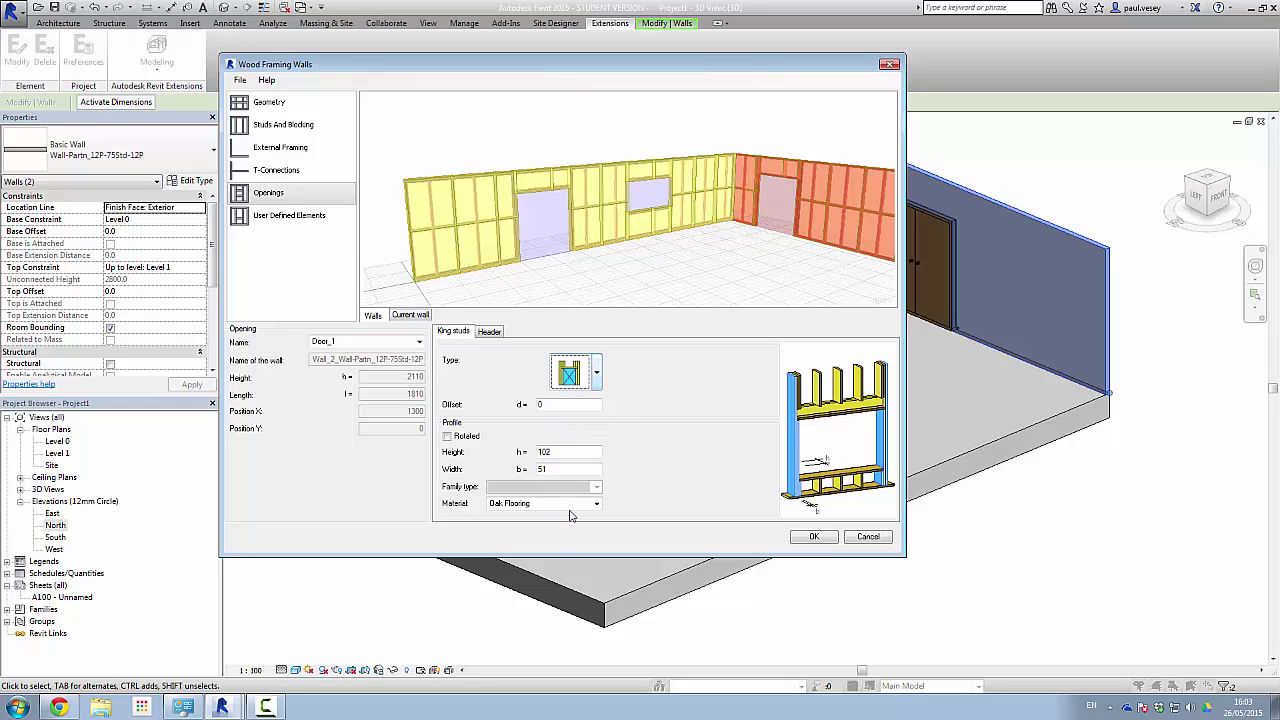
{"action": "left_click", "coordinate": [482, 334]}
{"action": "left_click", "coordinate": [597, 372]}
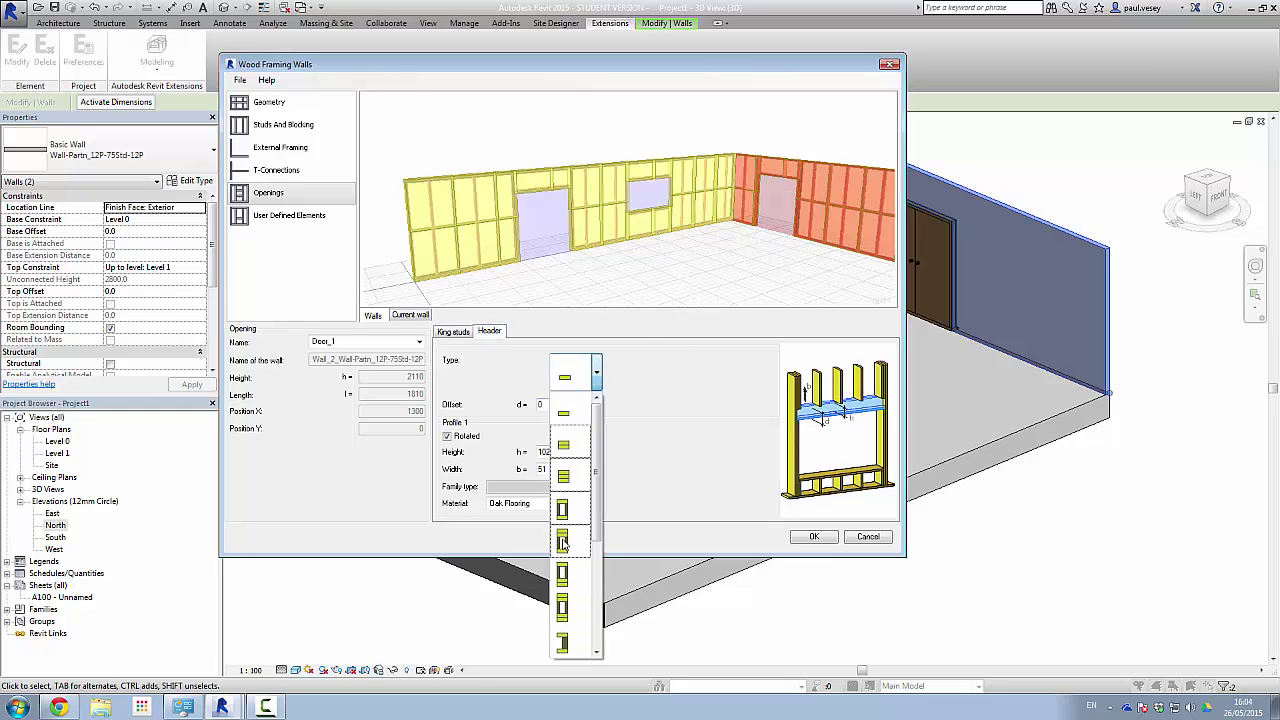
{"action": "left_click", "coordinate": [562, 540]}
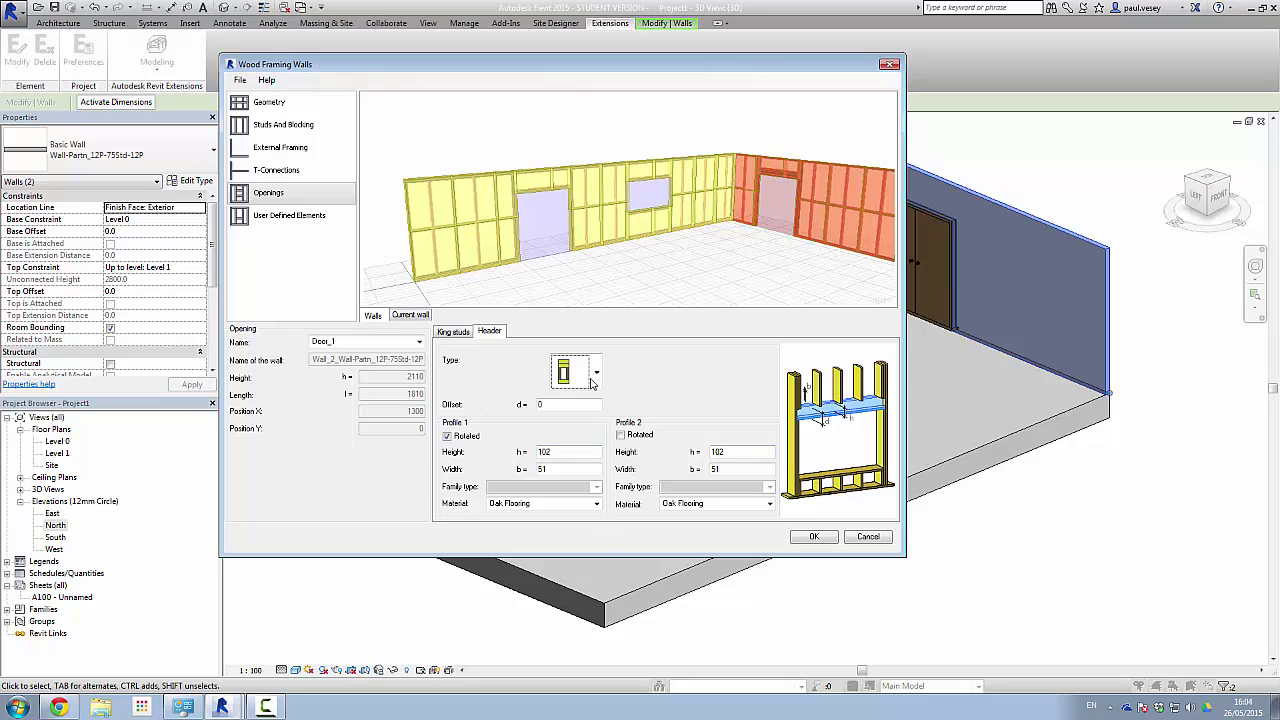
{"action": "left_click", "coordinate": [276, 218]}
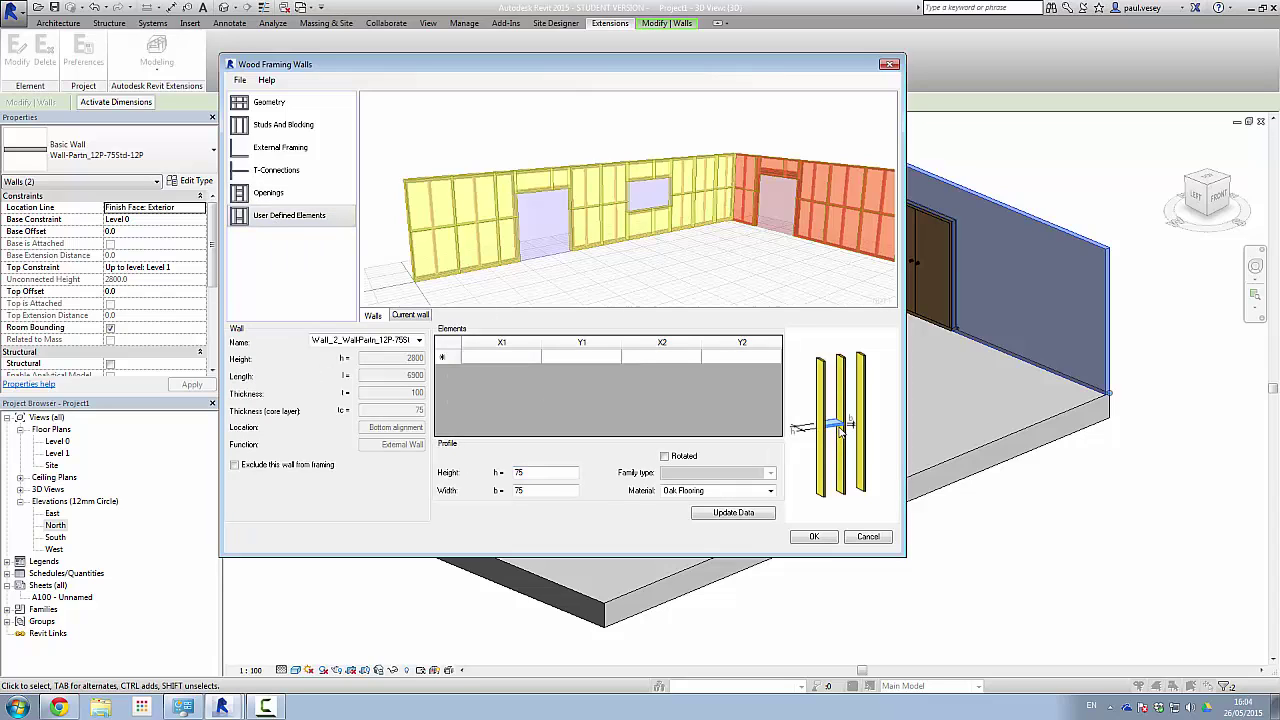
Check the Openings, Studs And Blocking and Geometry settings, rotate the preview, and generate the timber framing.
{"action": "left_click", "coordinate": [268, 193]}
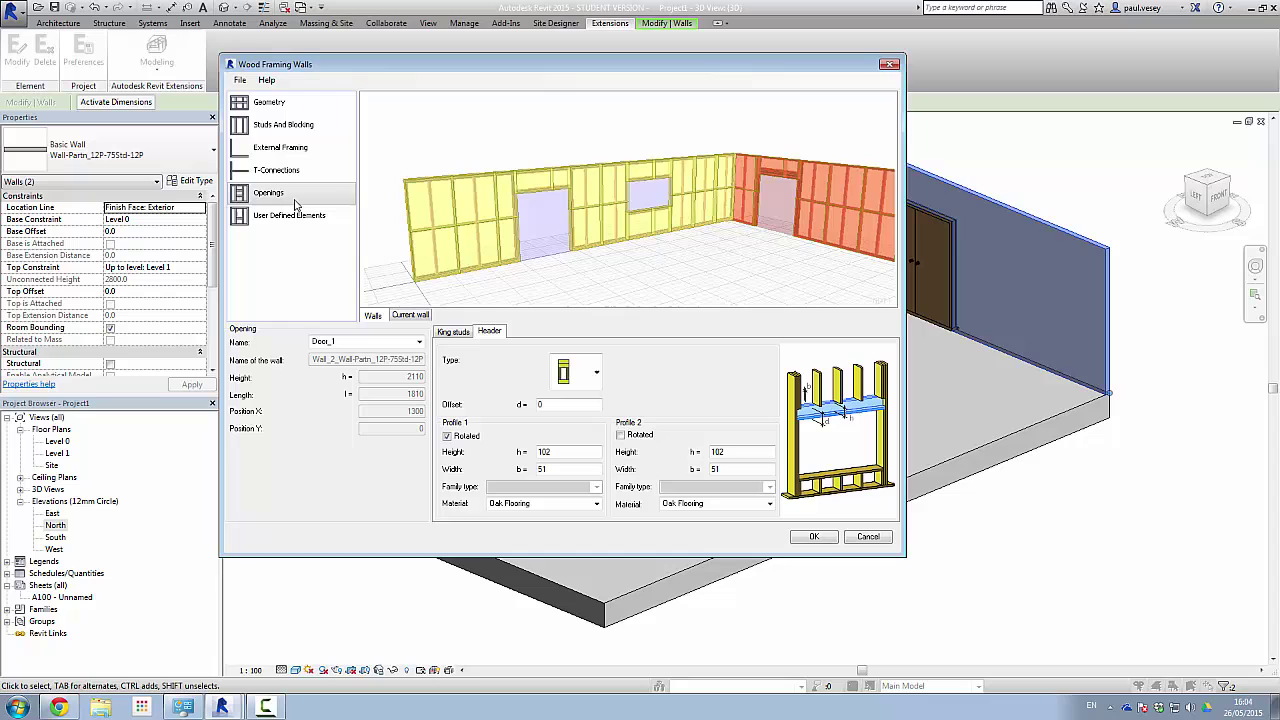
{"action": "left_click", "coordinate": [276, 170]}
{"action": "left_click", "coordinate": [283, 125]}
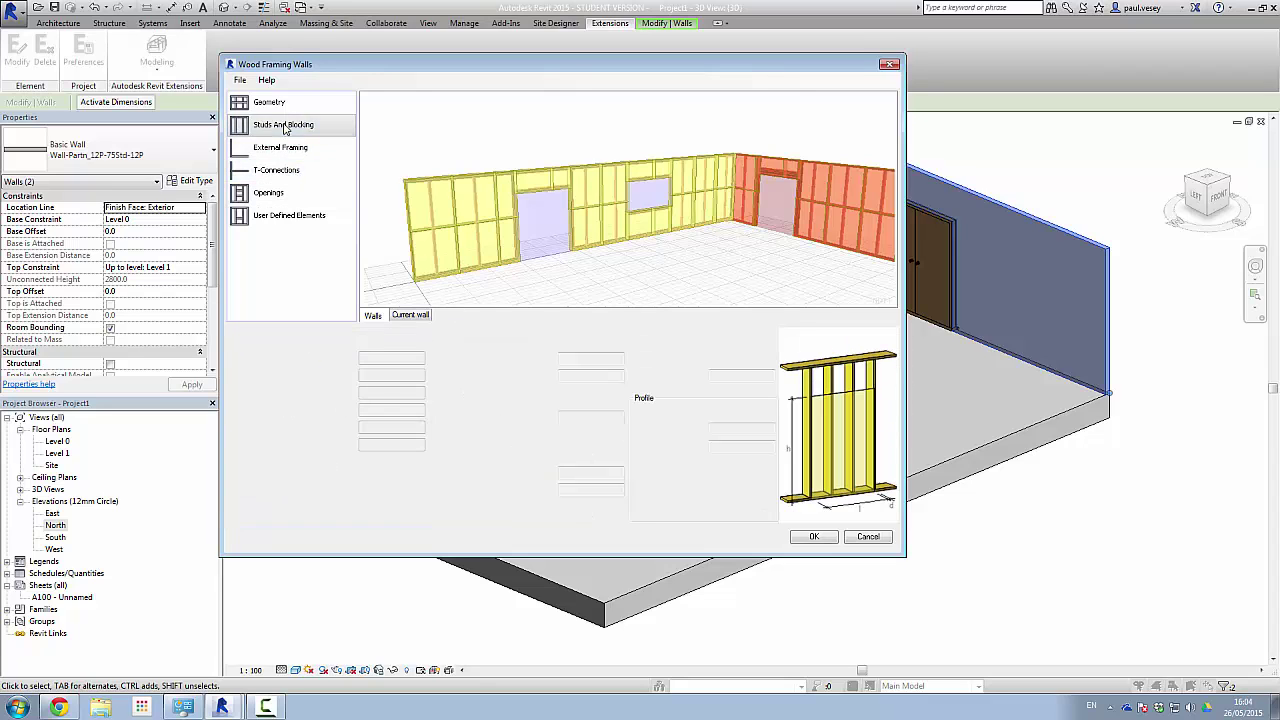
{"action": "left_click", "coordinate": [268, 103]}
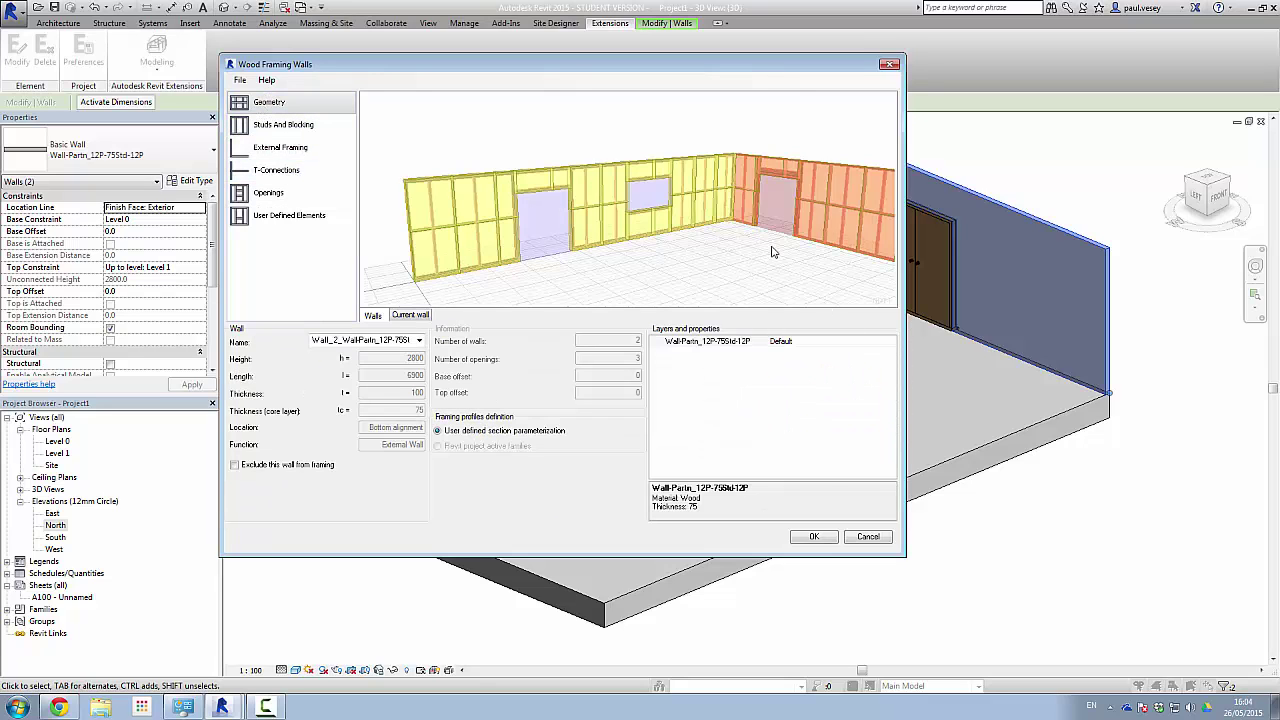
{"action": "left_click_drag", "start_coordinate": [726, 263], "coordinate": [760, 300]}
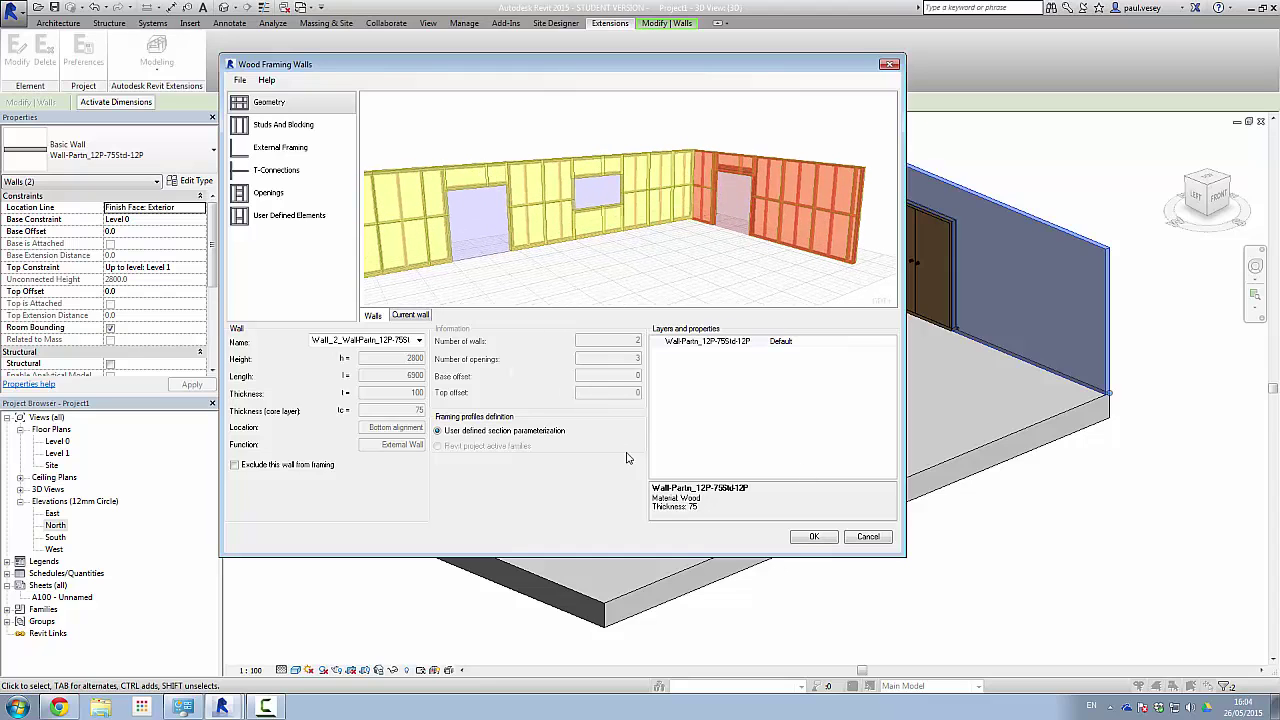
{"action": "left_click", "coordinate": [814, 537]}
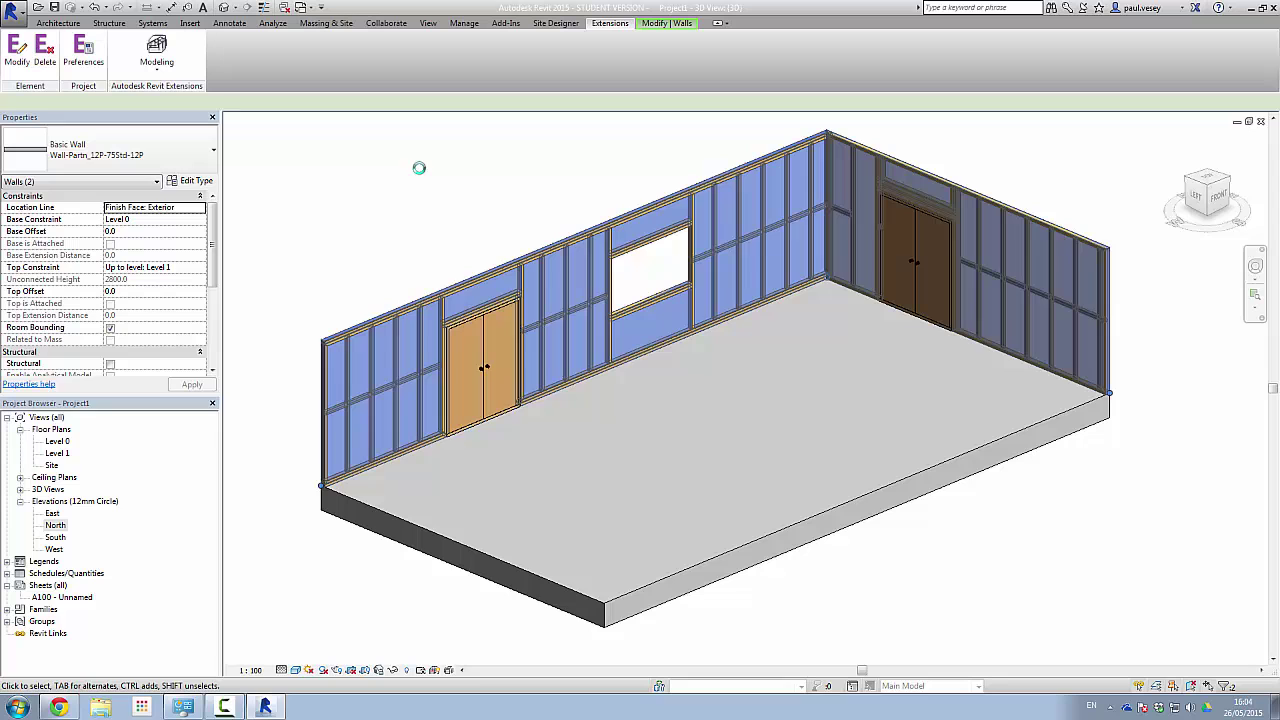
{"action": "key", "text": "Escape"}
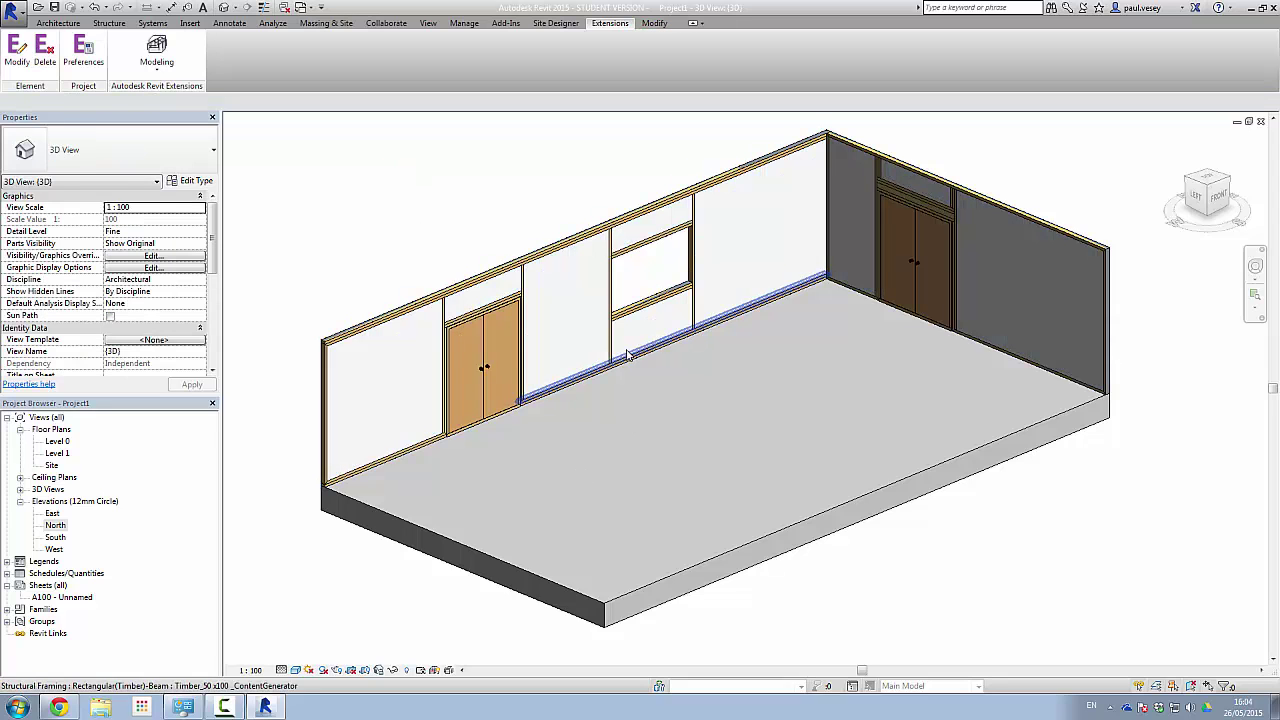
{"action": "scroll", "coordinate": [378, 374], "scroll_direction": "up", "scroll_amount": 4}
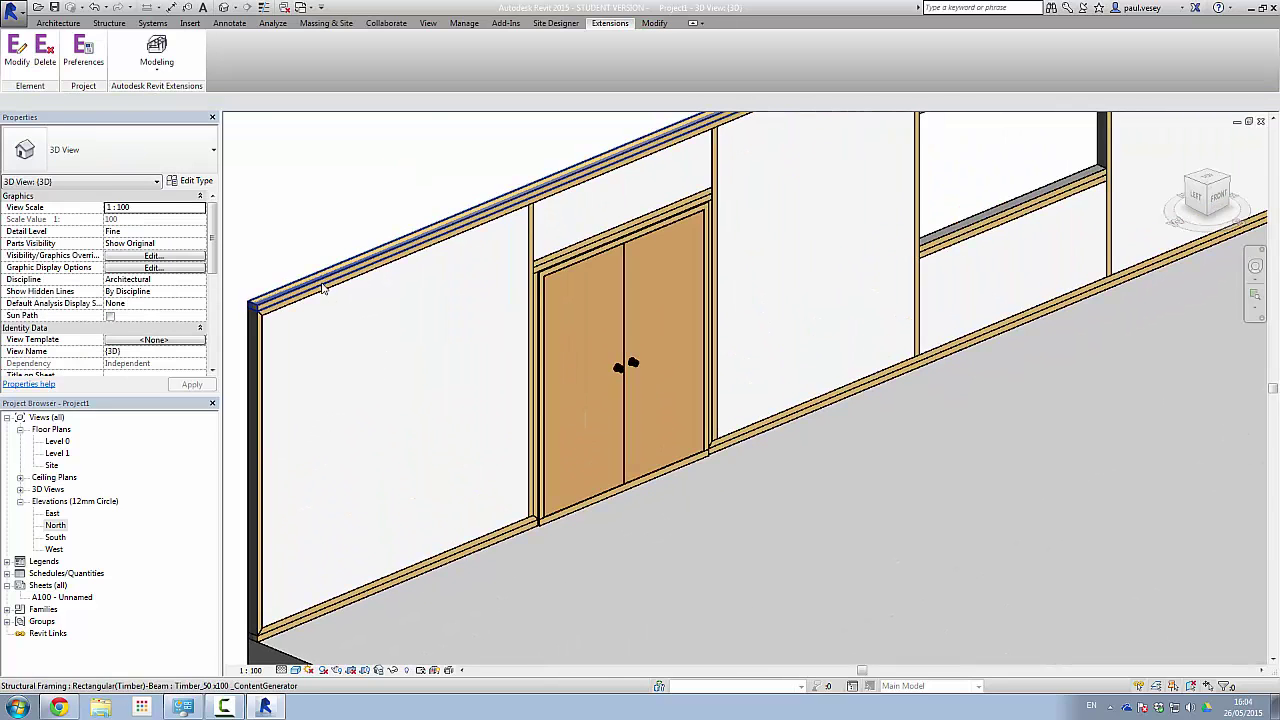
{"action": "scroll", "coordinate": [452, 311], "scroll_direction": "down", "scroll_amount": 5}
{"action": "scroll", "coordinate": [625, 280], "scroll_direction": "up", "scroll_amount": 2}
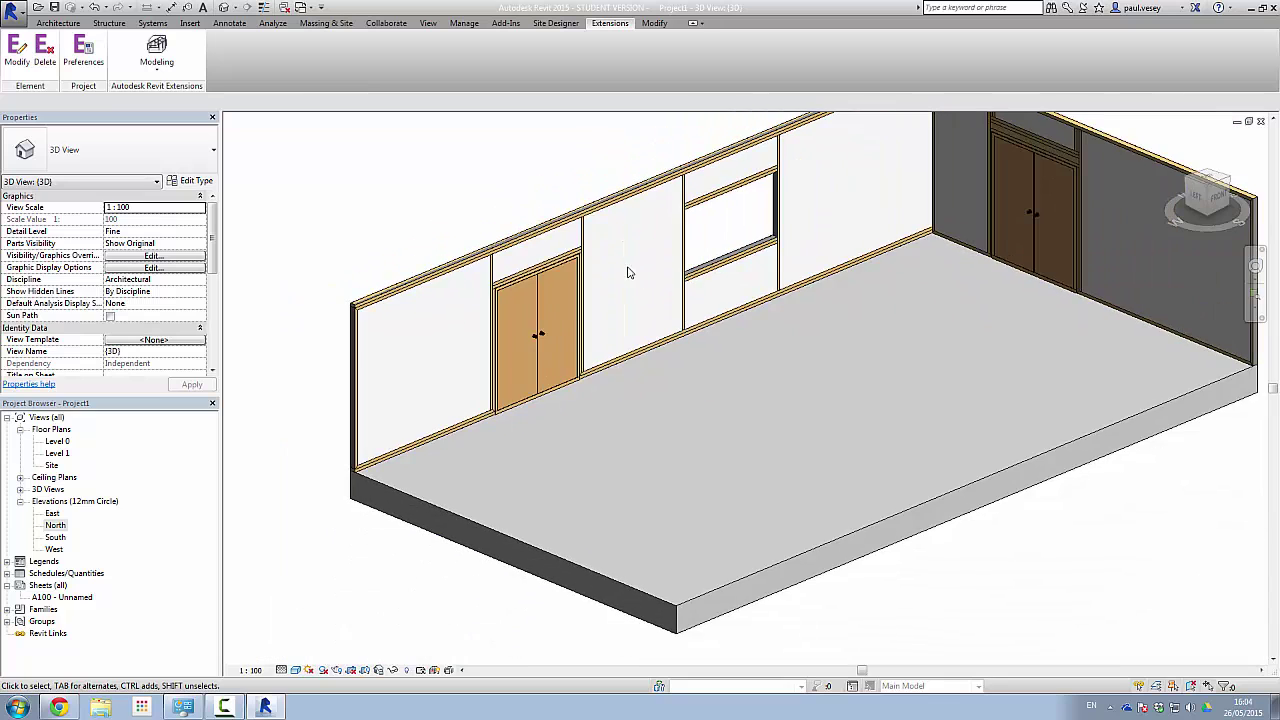
{"action": "scroll", "coordinate": [698, 312], "scroll_direction": "down", "scroll_amount": 4}
{"action": "scroll", "coordinate": [906, 305], "scroll_direction": "up", "scroll_amount": 7}
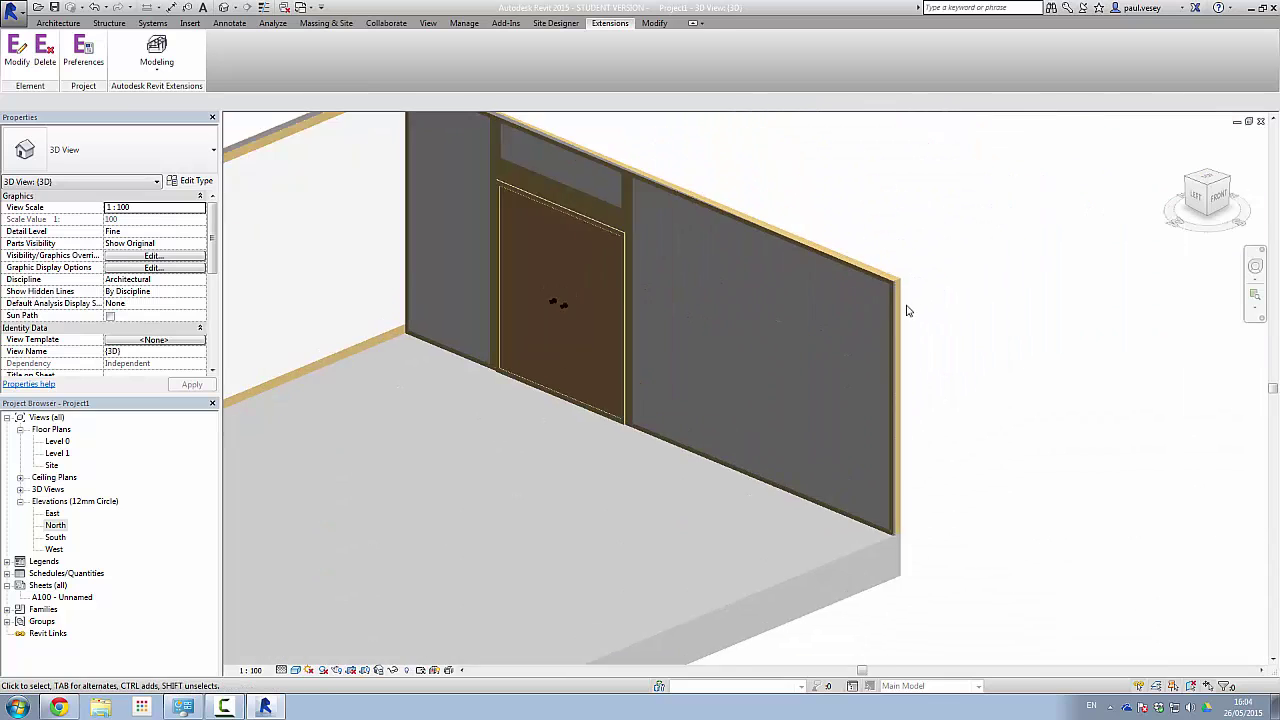
{"action": "scroll", "coordinate": [860, 240], "scroll_direction": "down", "scroll_amount": 2}
{"action": "left_click", "coordinate": [845, 208]}
{"action": "scroll", "coordinate": [722, 309], "scroll_direction": "down", "scroll_amount": 4}
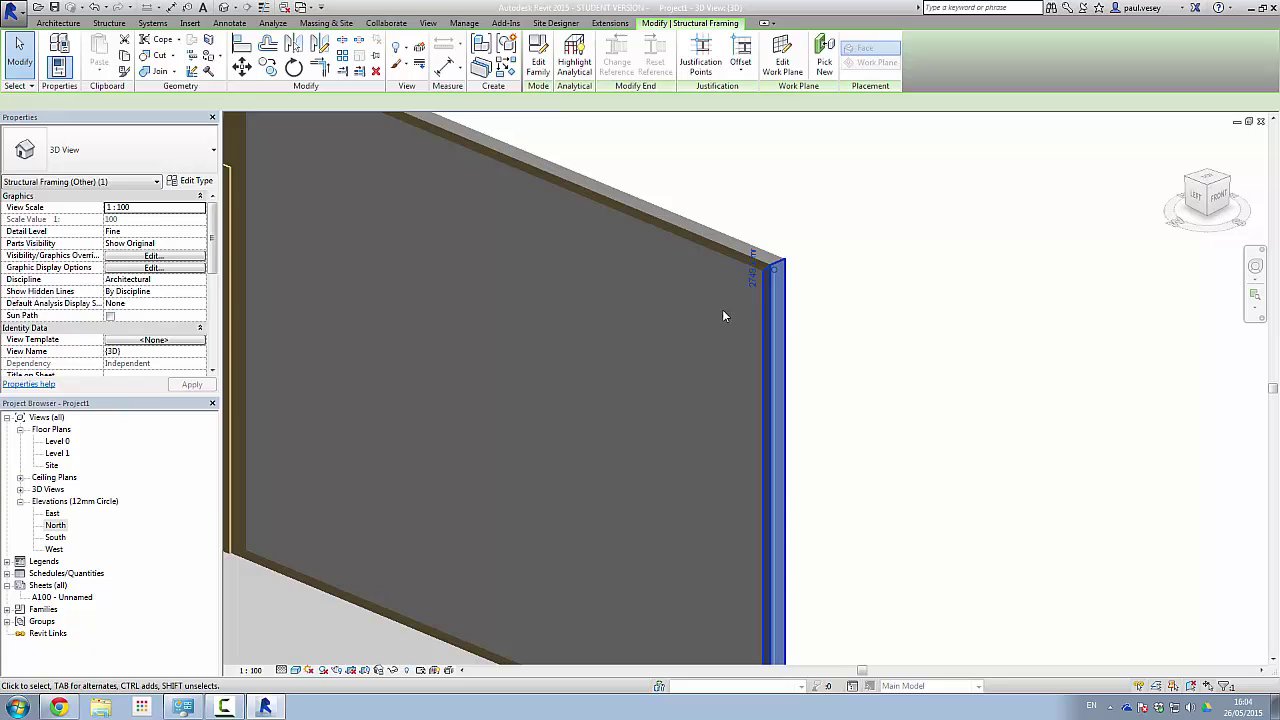
{"action": "middle_click_drag", "start_coordinate": [747, 323], "coordinate": [882, 331]}
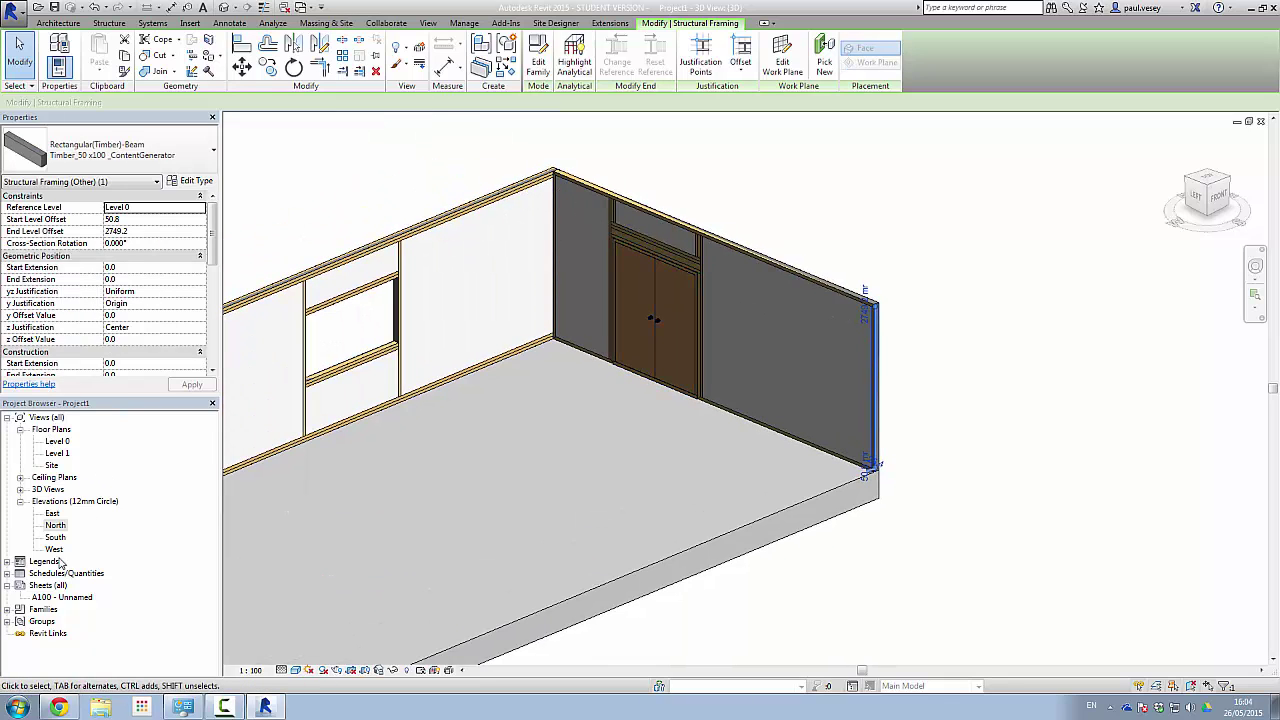
{"action": "key", "text": "Escape"}
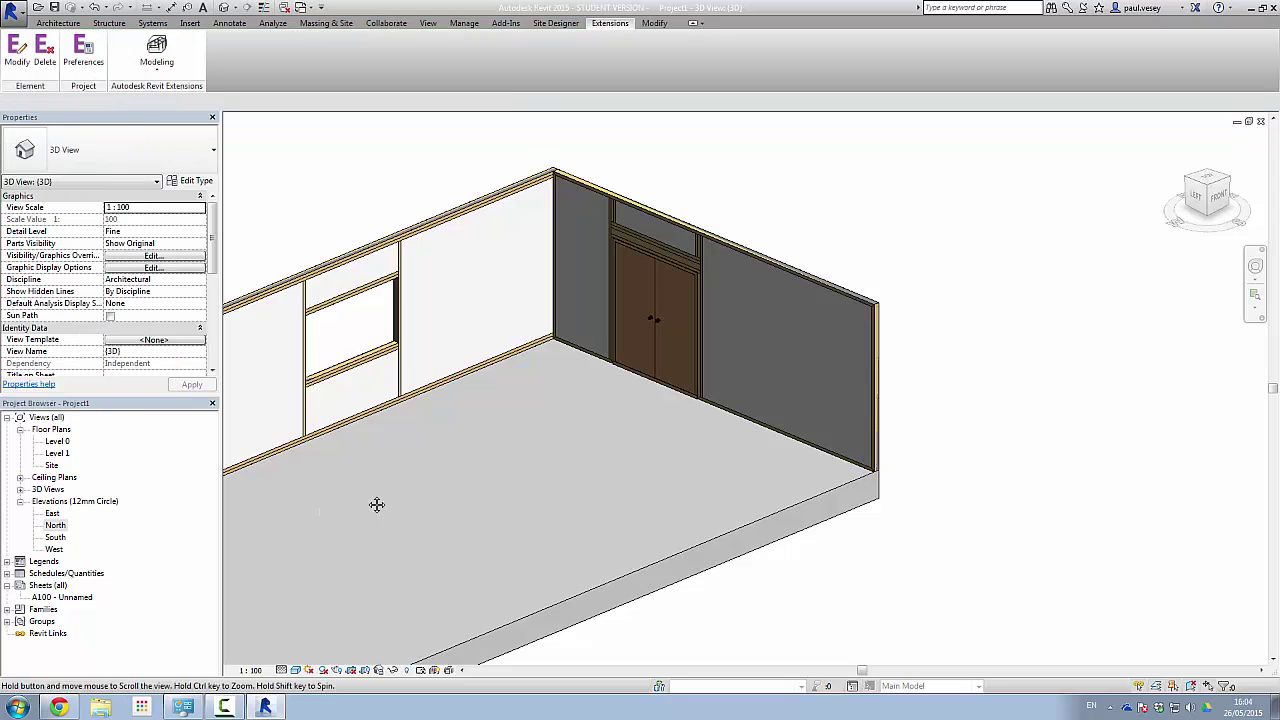
{"action": "middle_click_drag", "start_coordinate": [371, 503], "coordinate": [5, 625], "text": "shift"}
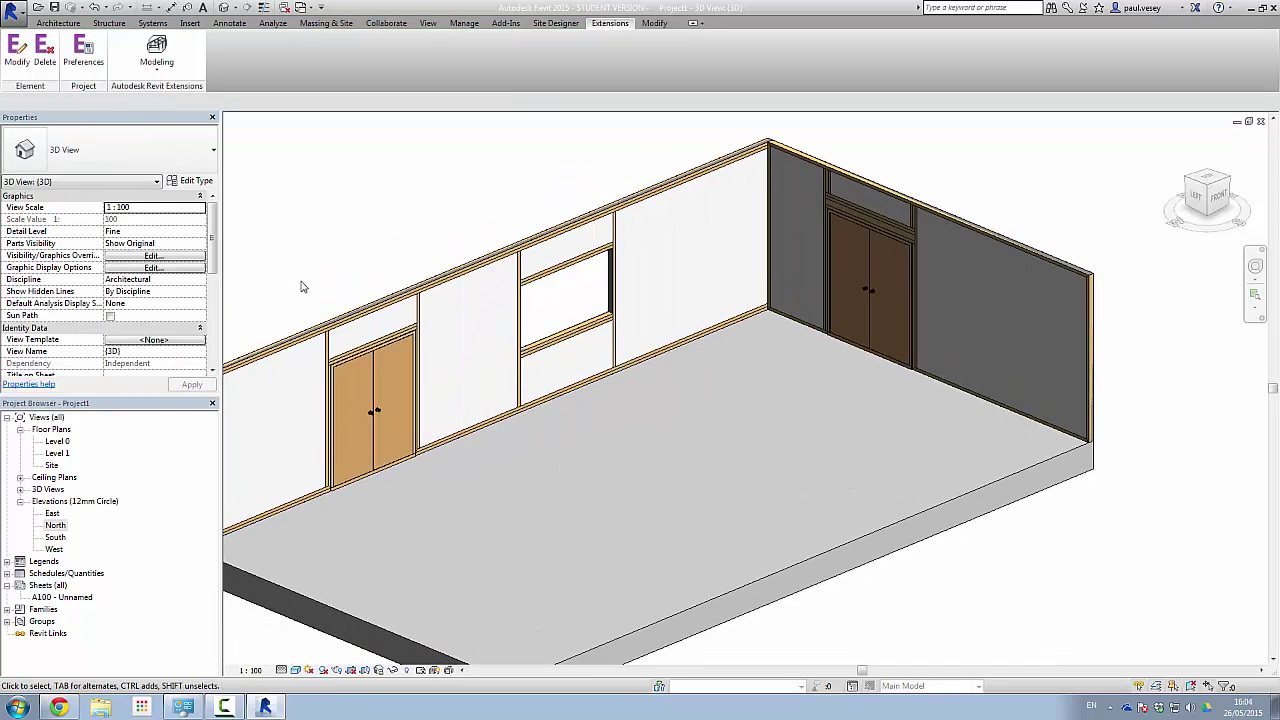
{"action": "scroll", "coordinate": [449, 380], "scroll_direction": "up", "scroll_amount": 5}
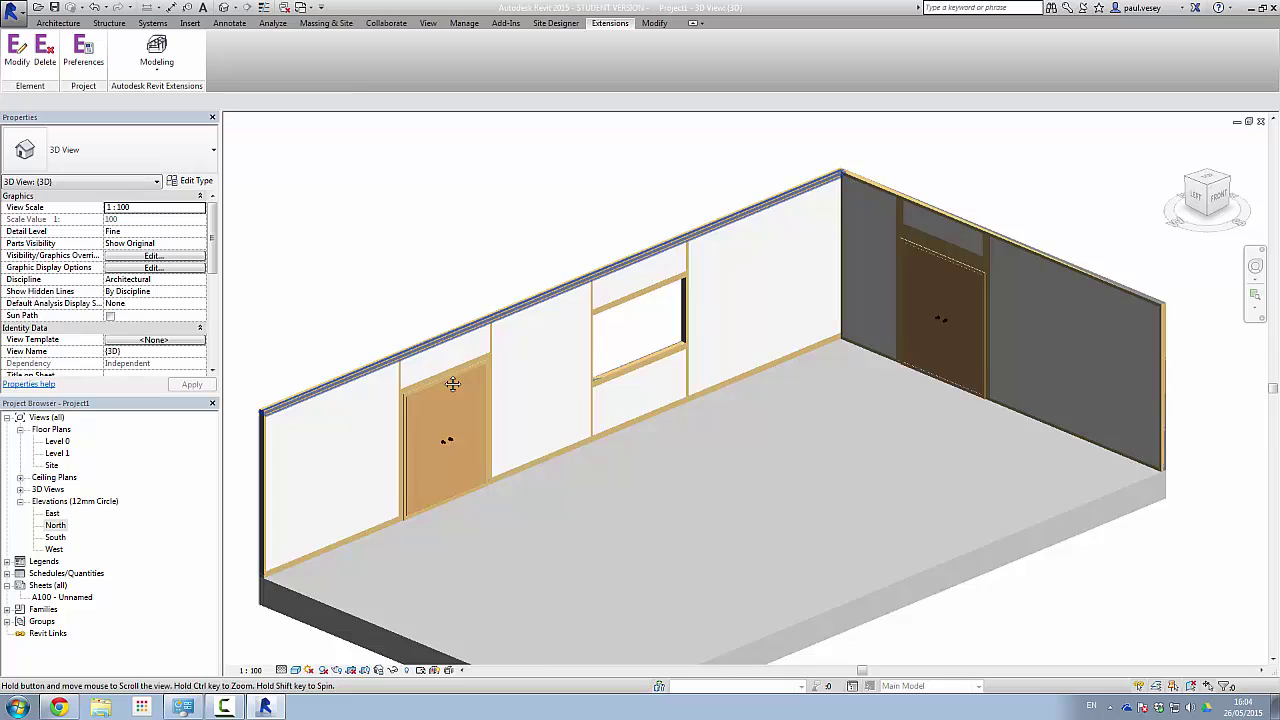
{"action": "scroll", "coordinate": [511, 429], "scroll_direction": "up", "scroll_amount": 8}
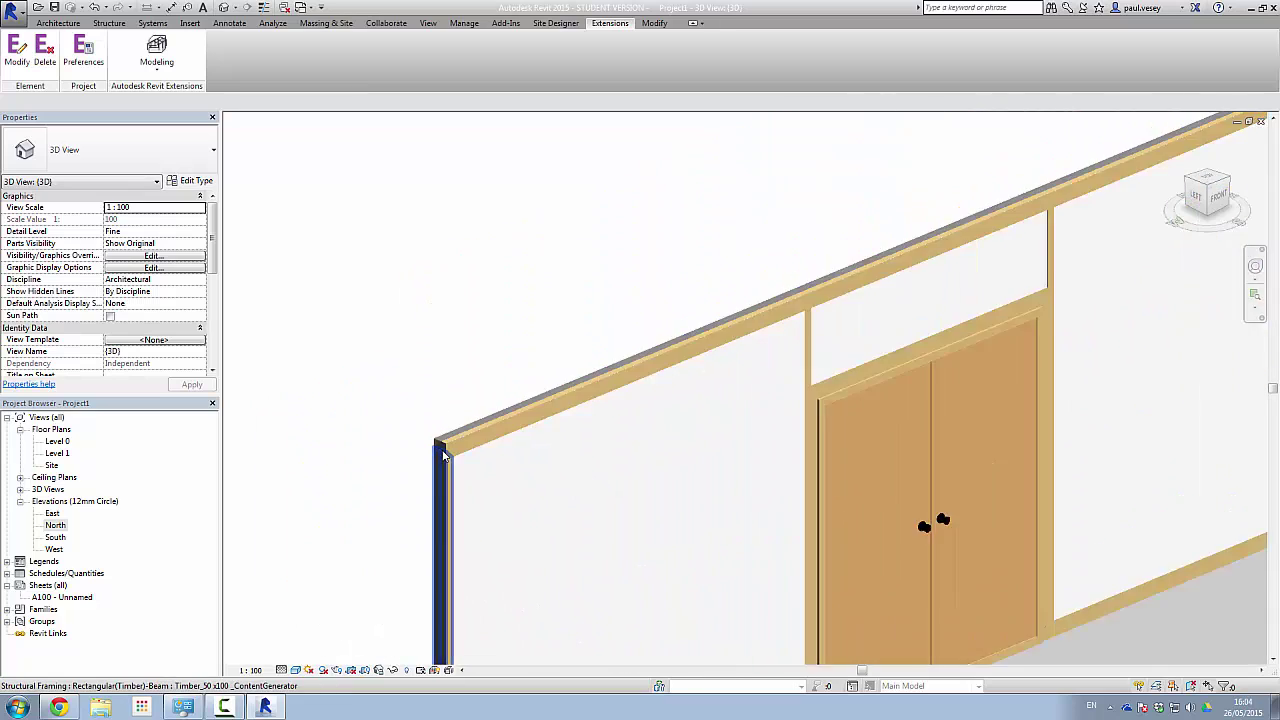
Delete the long wall containing the door and window, leaving its framing behind.
{"action": "left_click", "coordinate": [644, 314]}
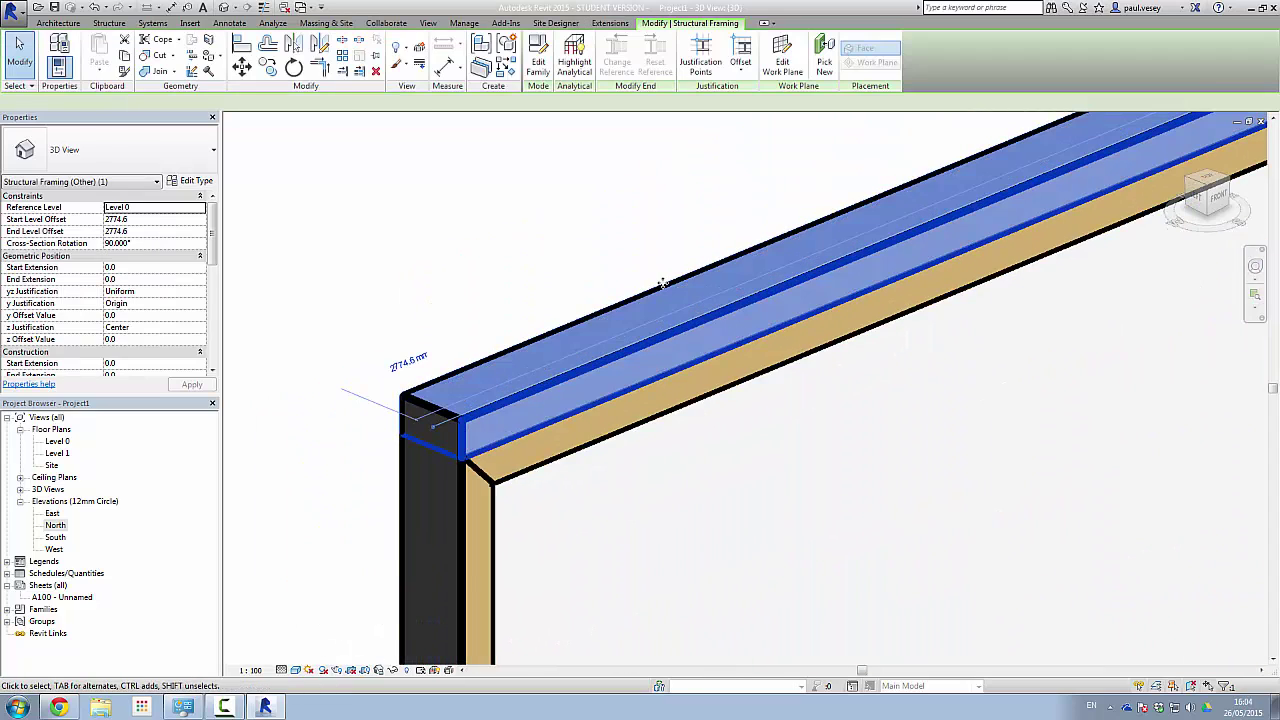
{"action": "key", "text": "Escape"}
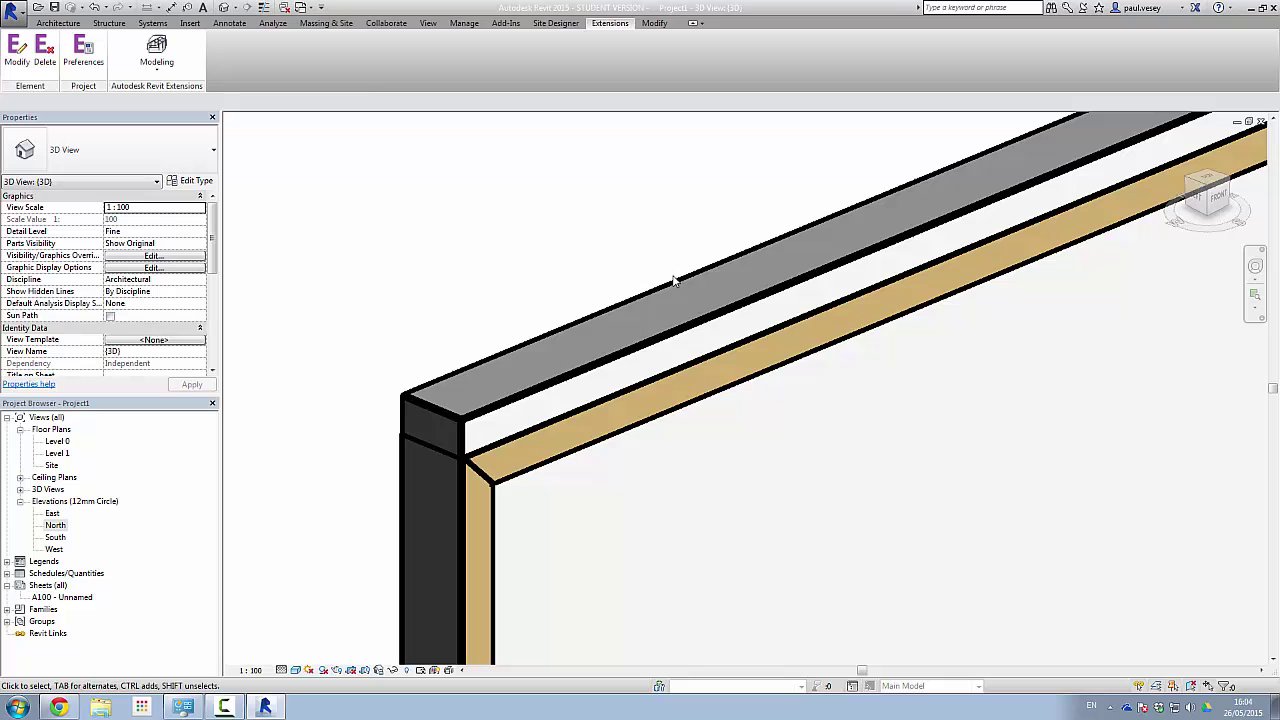
{"action": "left_click", "coordinate": [502, 418]}
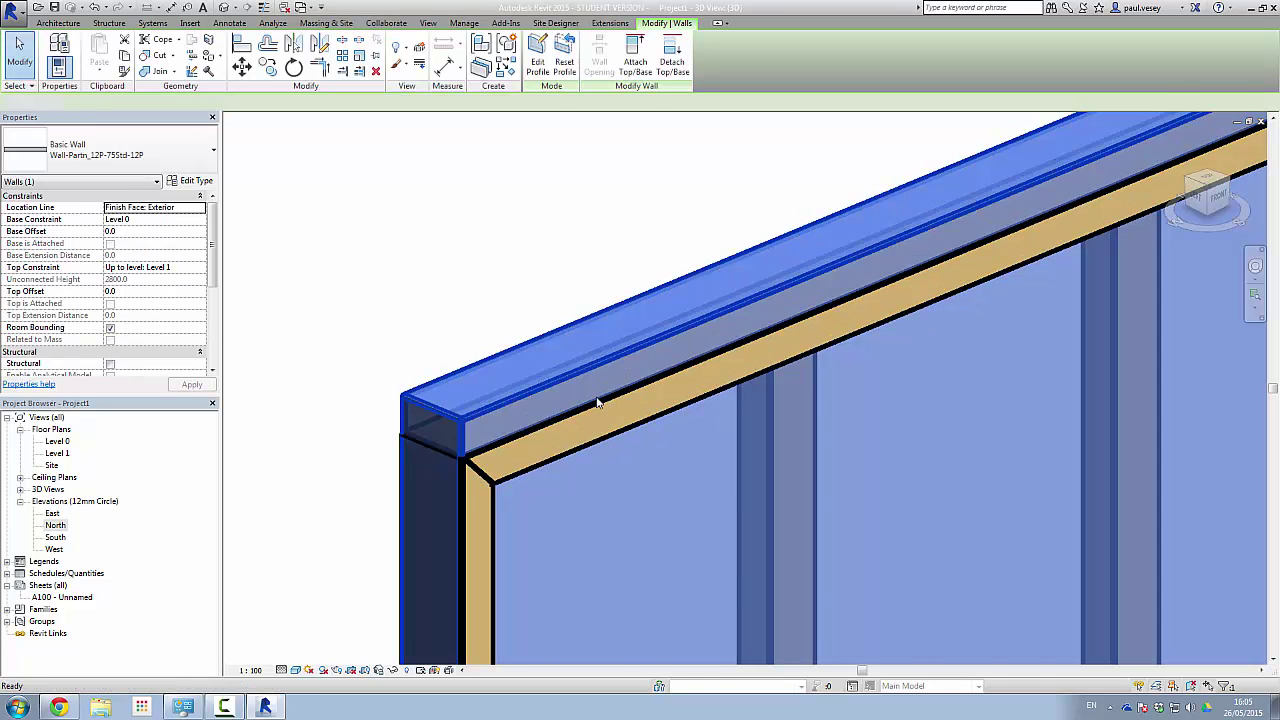
{"action": "key", "text": "Delete"}
Zoom out and around to inspect the exposed timber stud framing of the long wall.
{"action": "scroll", "coordinate": [597, 402], "scroll_direction": "down", "scroll_amount": 4}
{"action": "scroll", "coordinate": [509, 269], "scroll_direction": "down", "scroll_amount": 3}
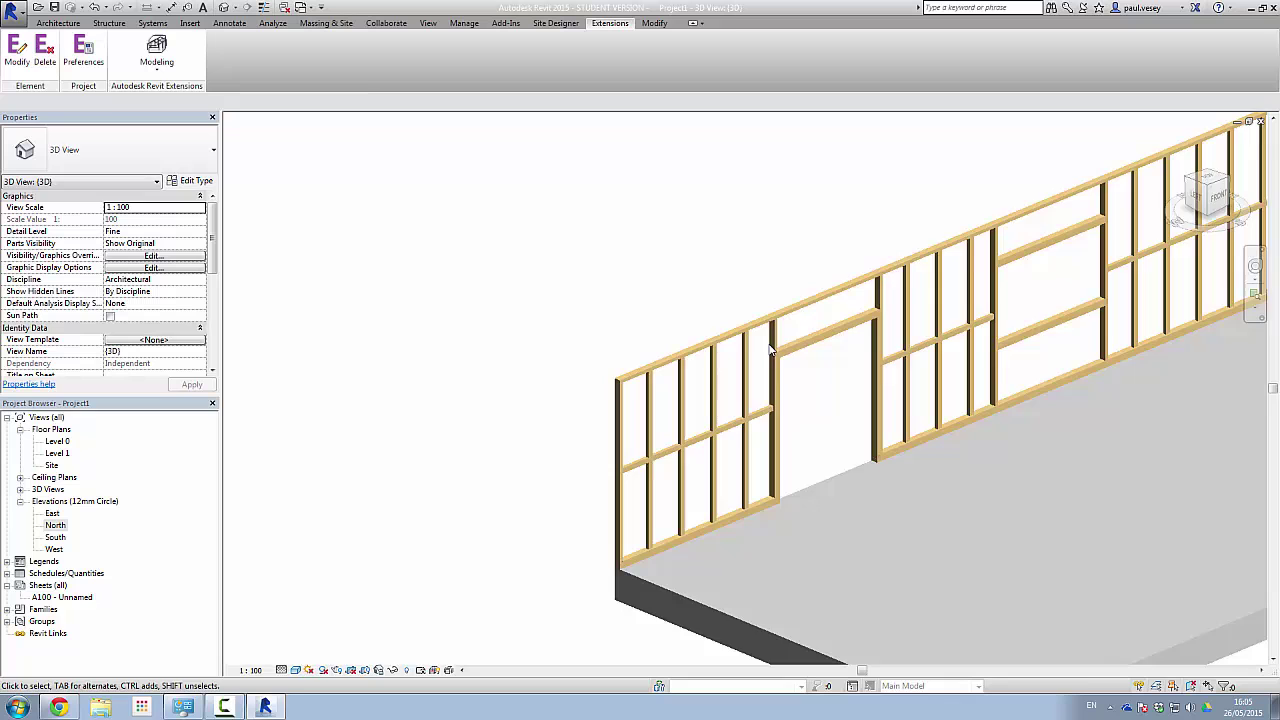
{"action": "scroll", "coordinate": [654, 280], "scroll_direction": "up", "scroll_amount": 4}
{"action": "scroll", "coordinate": [676, 320], "scroll_direction": "up", "scroll_amount": 2}
{"action": "scroll", "coordinate": [676, 320], "scroll_direction": "down", "scroll_amount": 5}
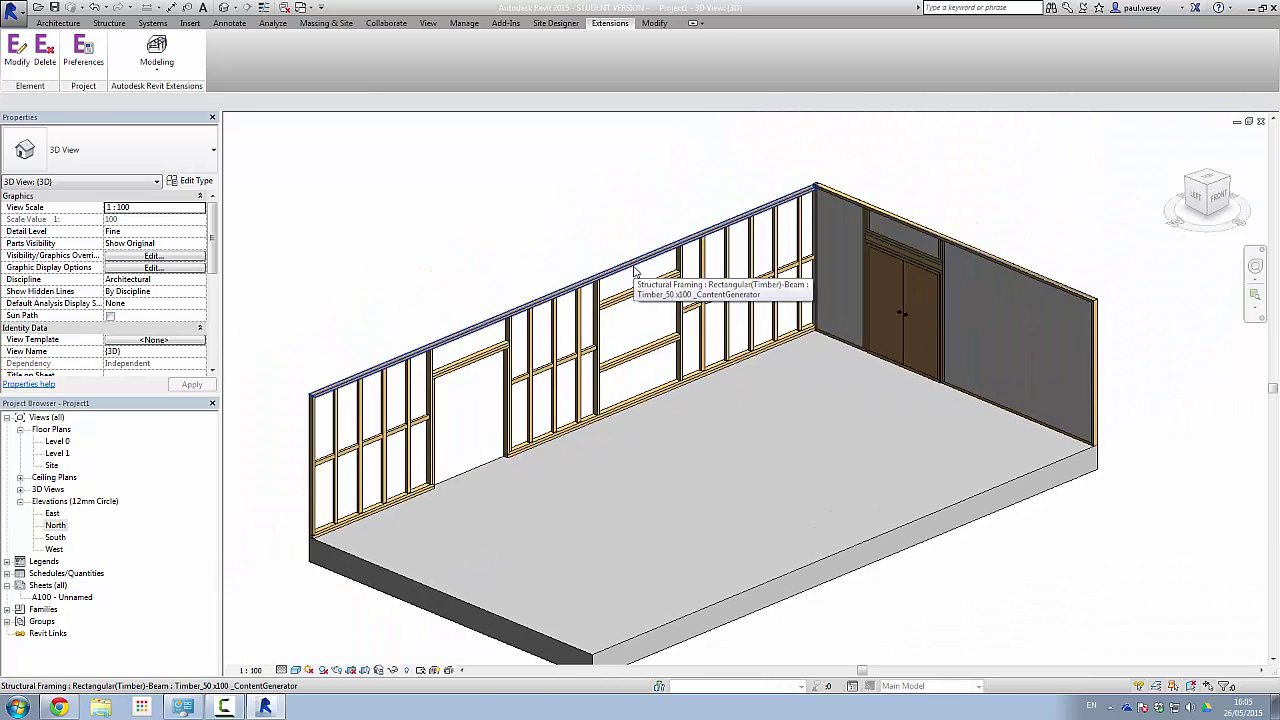
{"action": "scroll", "coordinate": [590, 395], "scroll_direction": "up", "scroll_amount": 5}
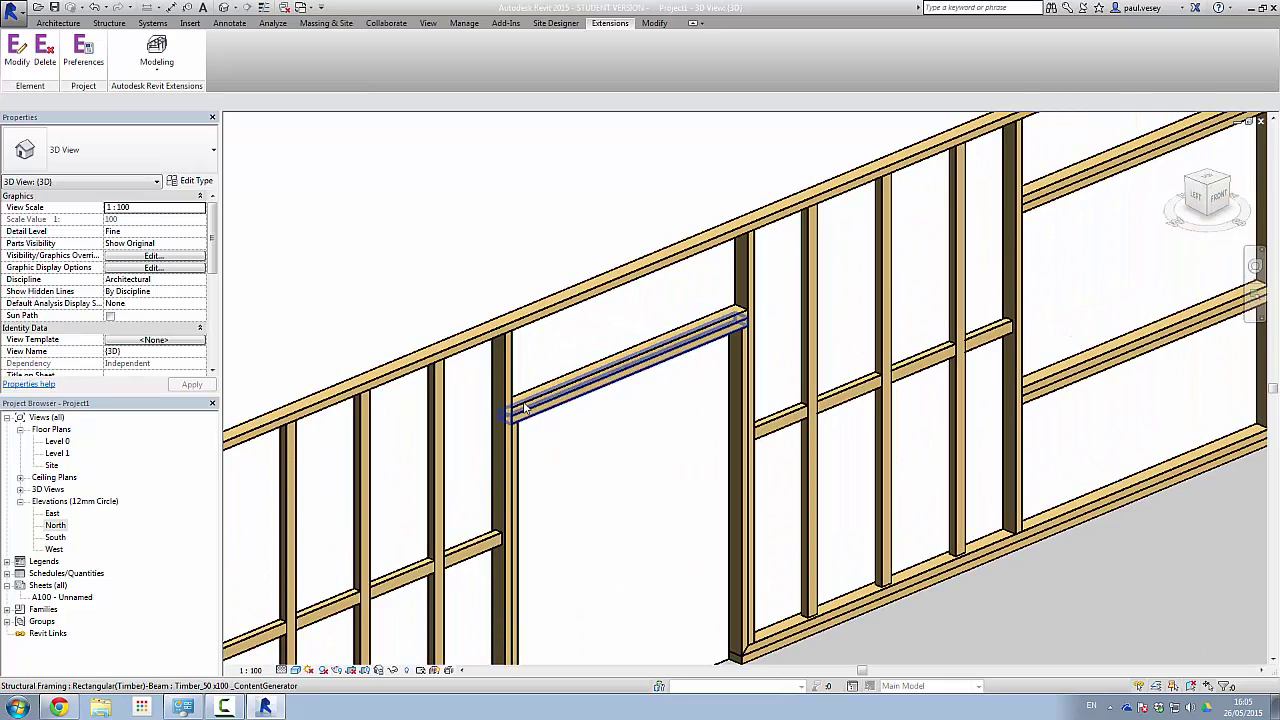
{"action": "scroll", "coordinate": [706, 463], "scroll_direction": "down", "scroll_amount": 5}
{"action": "scroll", "coordinate": [886, 371], "scroll_direction": "up", "scroll_amount": 3}
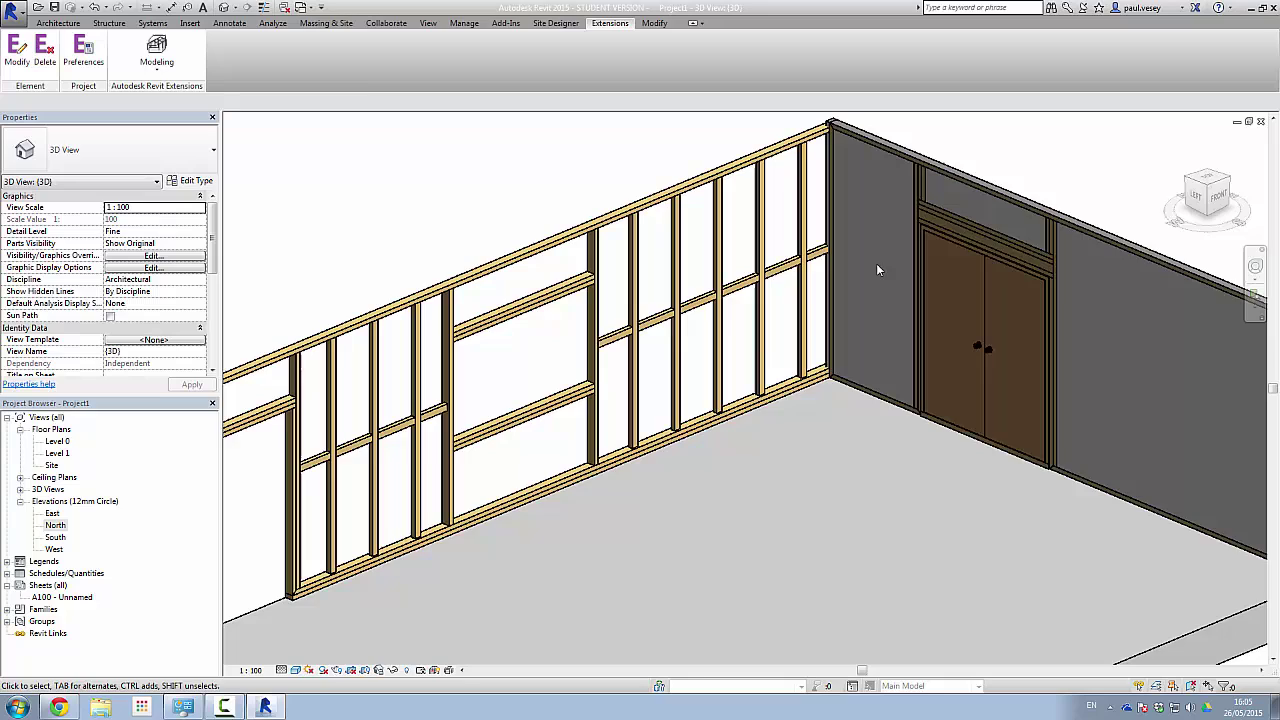
{"action": "scroll", "coordinate": [876, 269], "scroll_direction": "down", "scroll_amount": 3}
{"action": "scroll", "coordinate": [809, 383], "scroll_direction": "up", "scroll_amount": 2}
{"action": "middle_click_drag", "start_coordinate": [809, 383], "coordinate": [808, 359]}
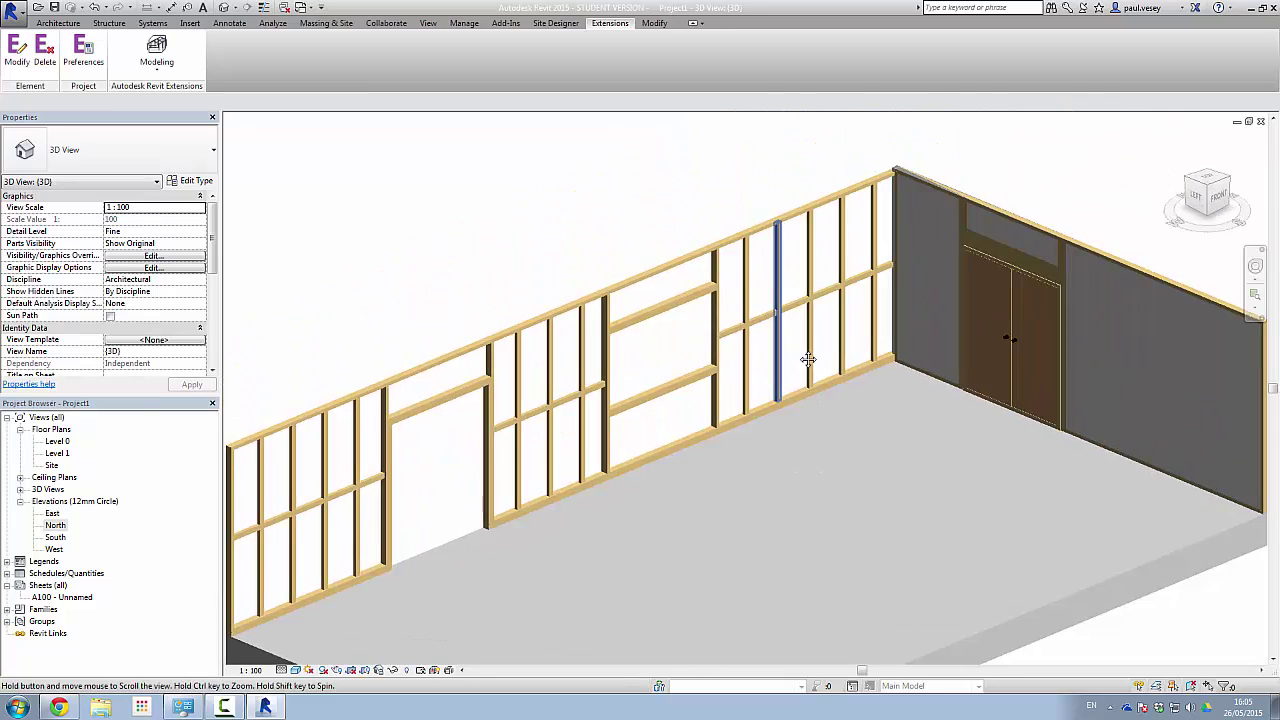